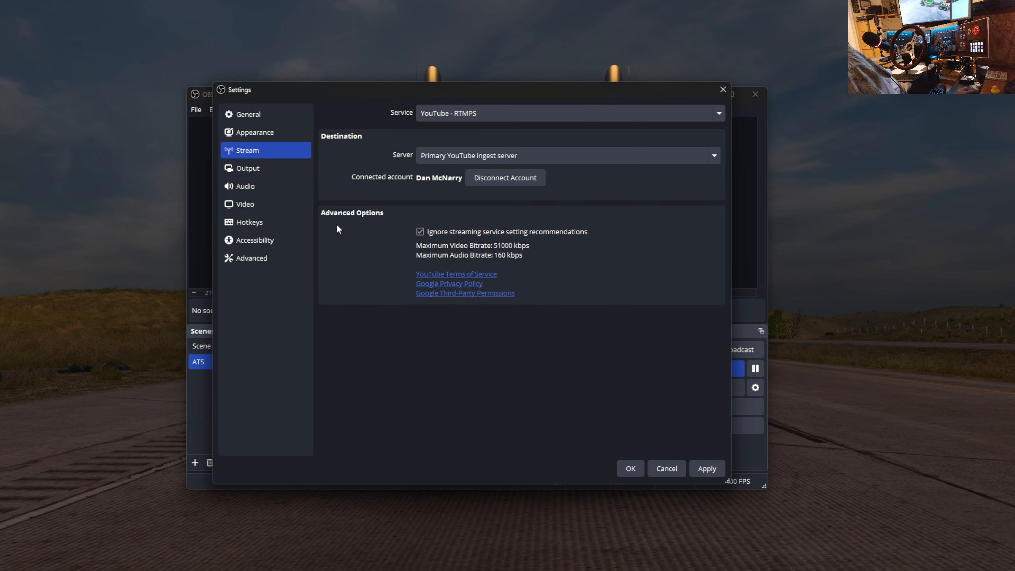
# Review the streaming output's encoder settings and preset choices, and bring up the recording output settings
pyautogui.click(253, 170)
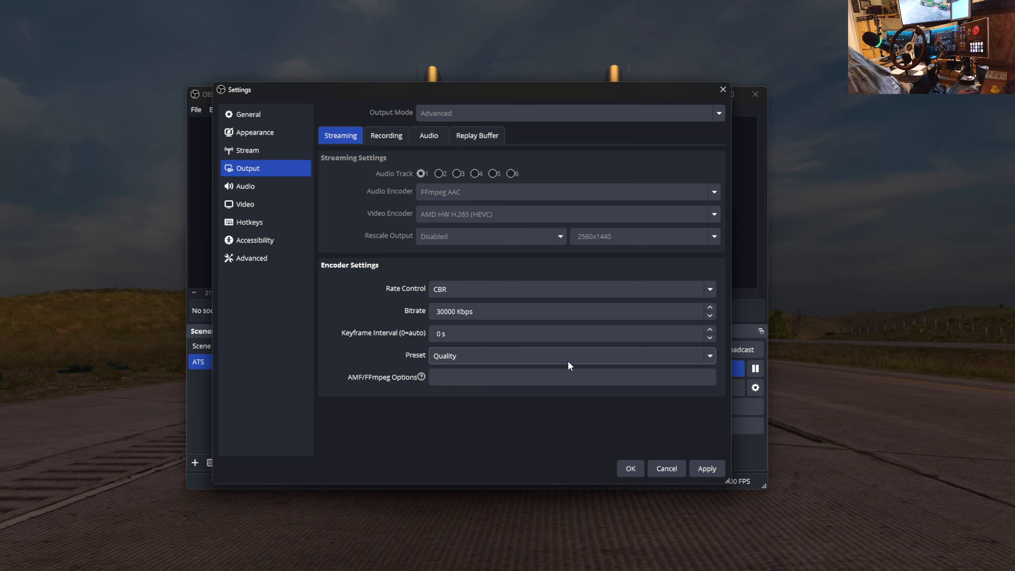
pyautogui.click(710, 356)
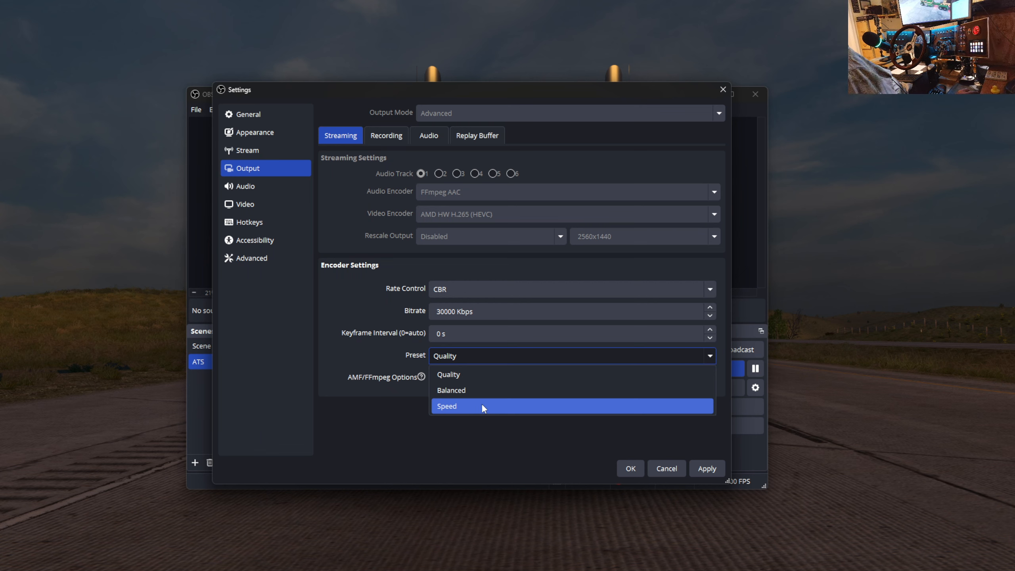
pyautogui.click(387, 136)
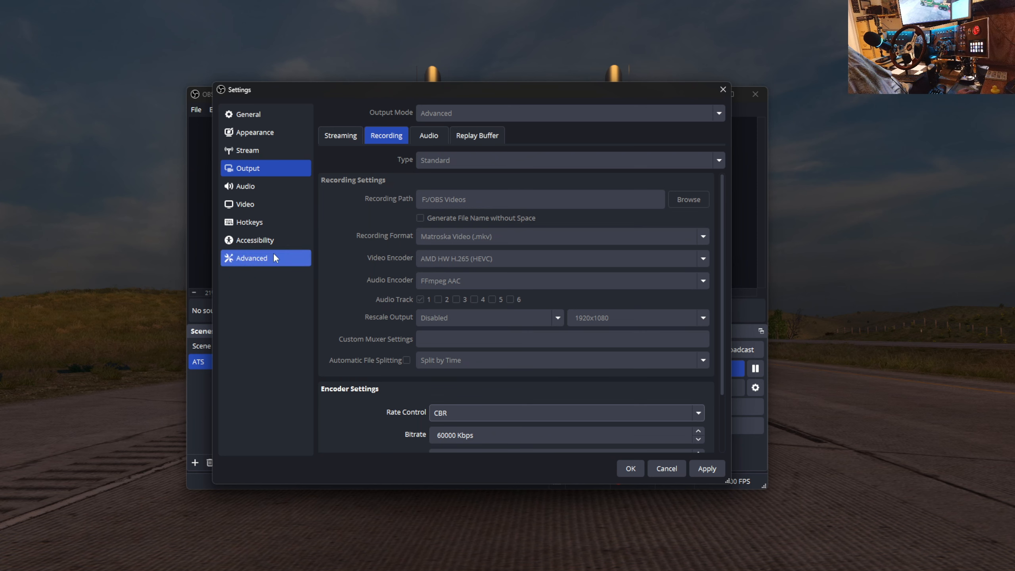
# Check the video resolution and frame rate settings and the advanced recording option for automatic remuxing to mp4
pyautogui.click(249, 203)
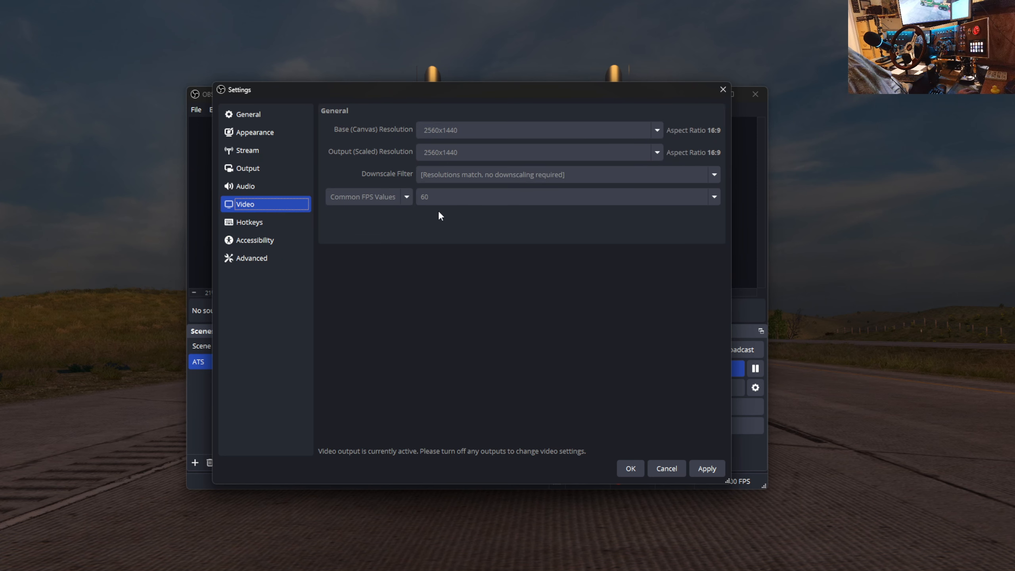
pyautogui.click(259, 260)
pyautogui.scroll(-4, 408, 316)
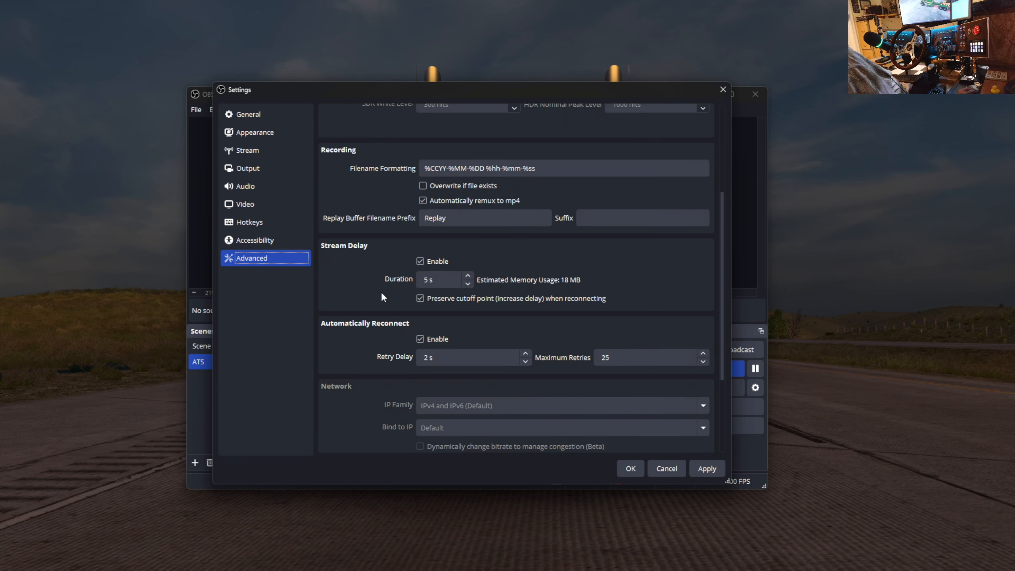
pyautogui.scroll(1, 376, 272)
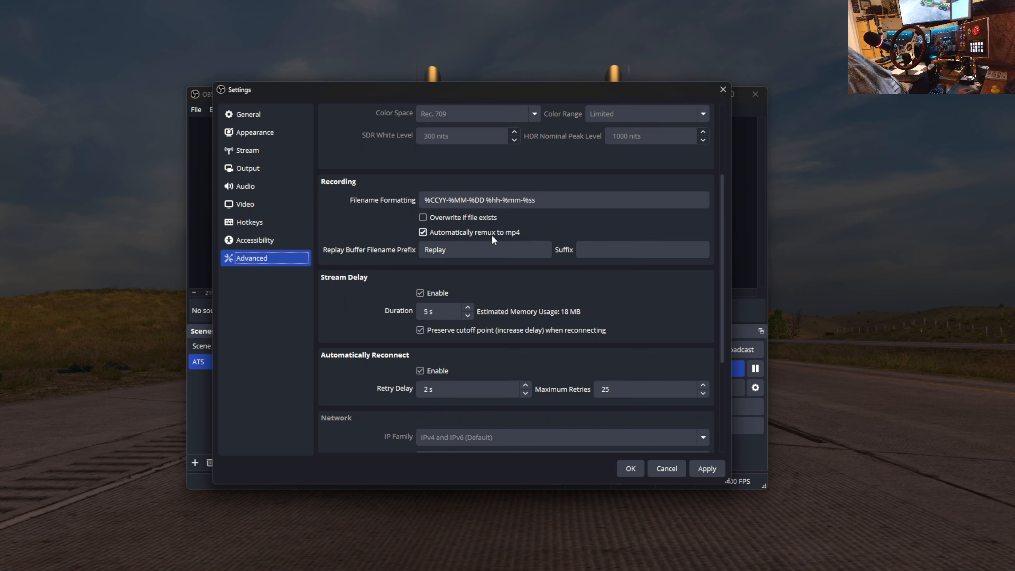
# Examine the recording output's format, encoders, rate control choices and bitrate
pyautogui.click(247, 168)
pyautogui.click(386, 136)
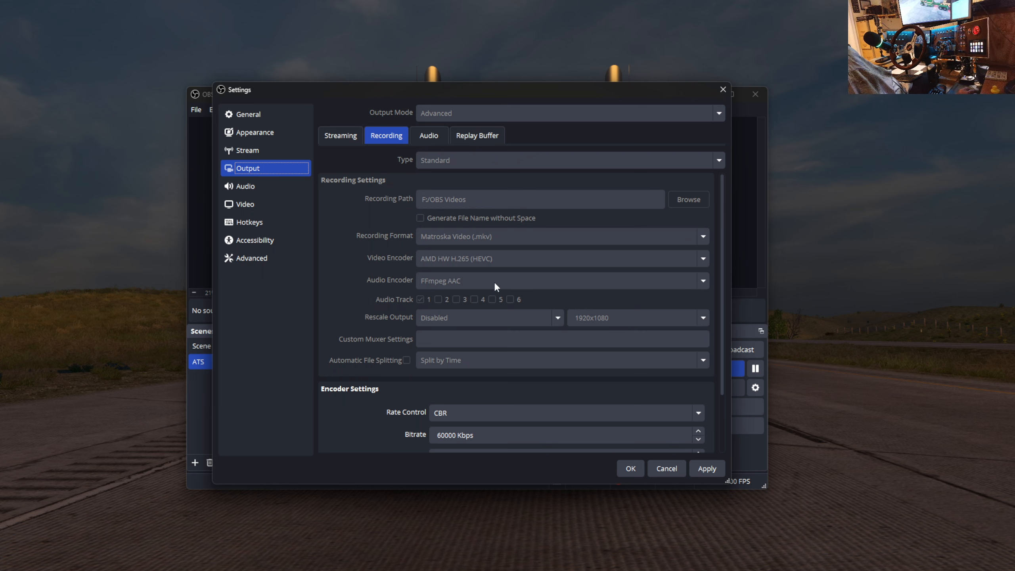
pyautogui.scroll(-2, 492, 329)
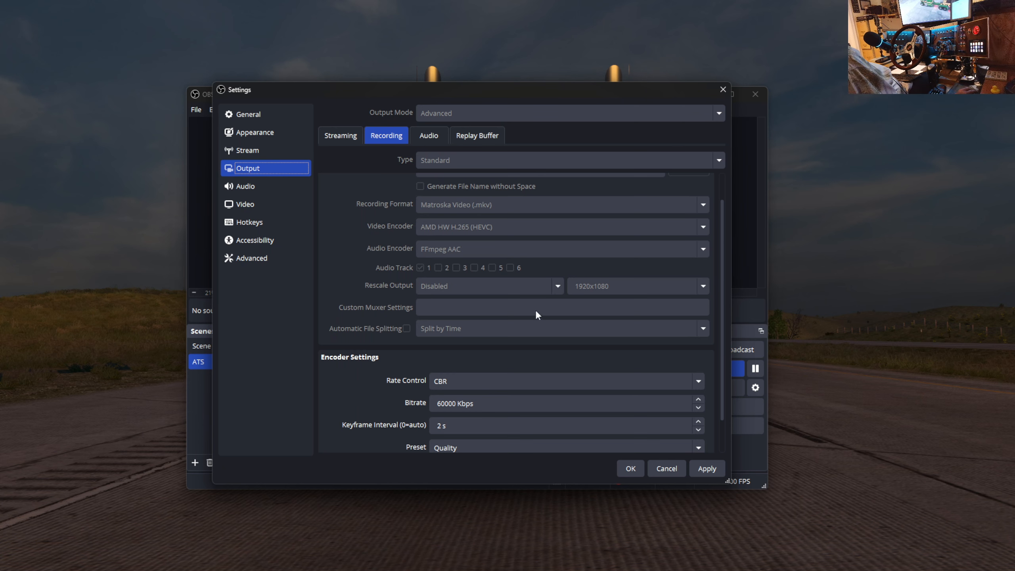
pyautogui.scroll(-1, 535, 309)
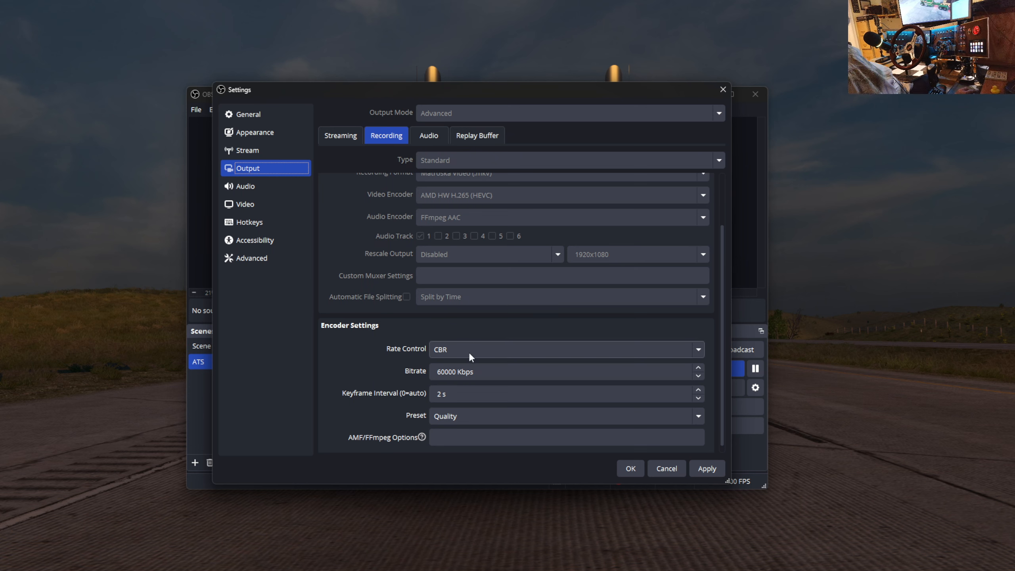
pyautogui.scroll(-1, 376, 343)
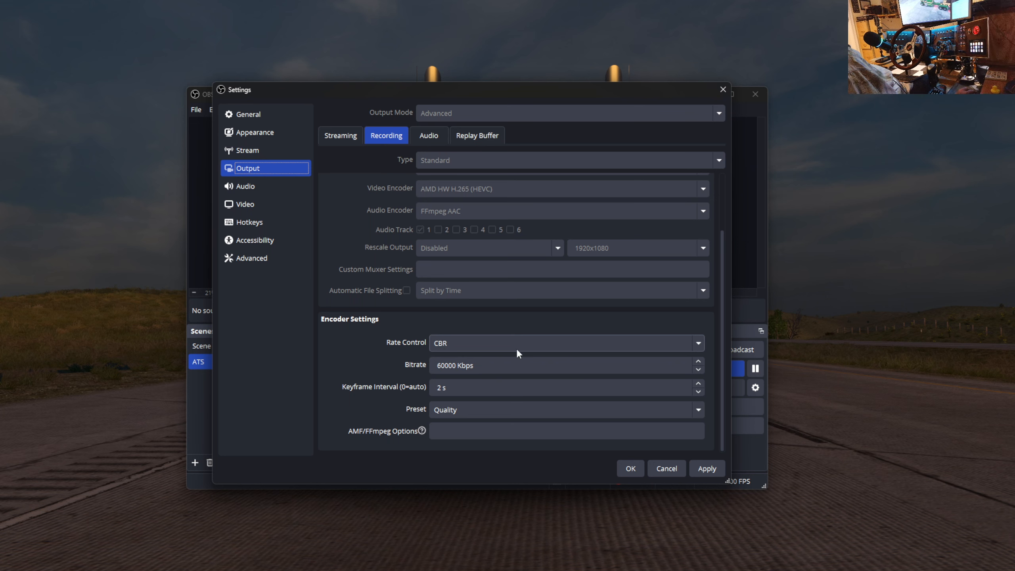
pyautogui.click(698, 343)
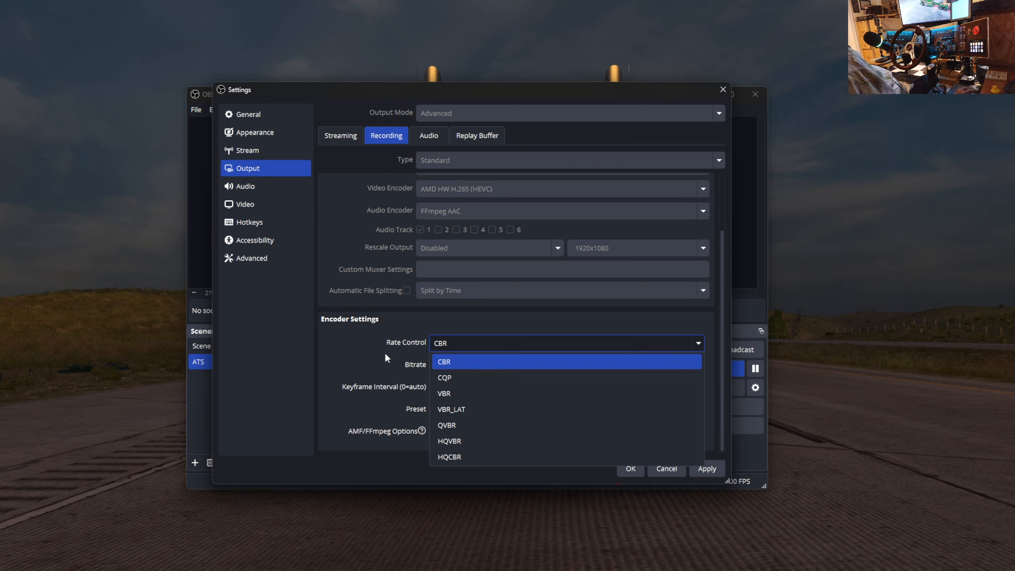
pyautogui.click(366, 362)
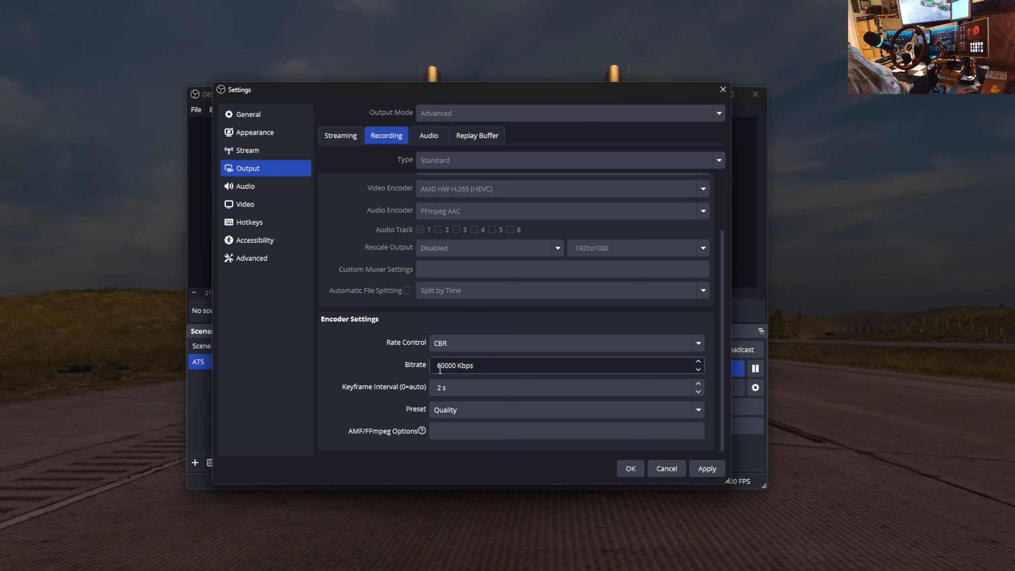
pyautogui.click(472, 368)
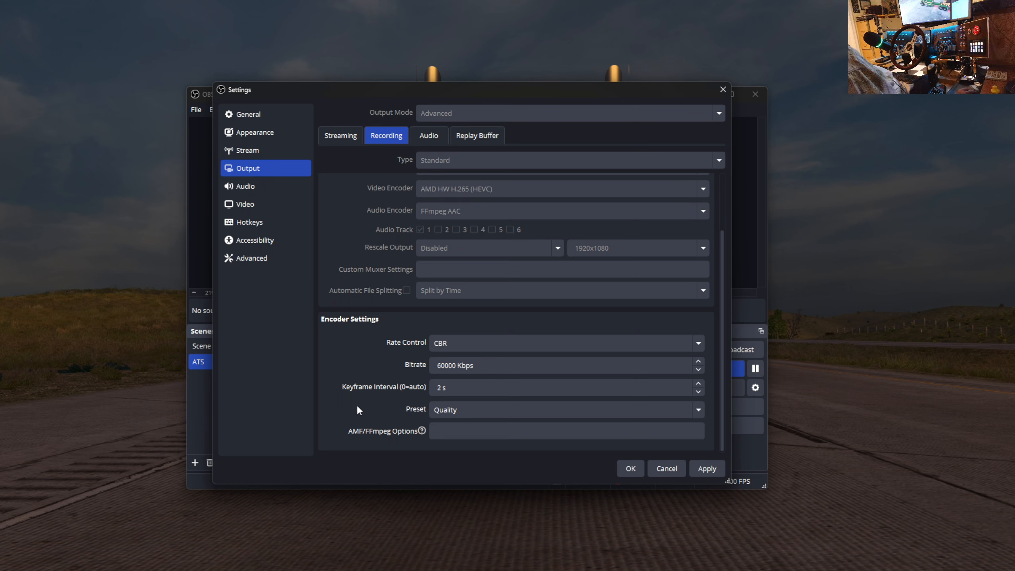
# Inspect the recording encoder's preset choices and compare its encoder settings with those used for streaming
pyautogui.scroll(1, 347, 418)
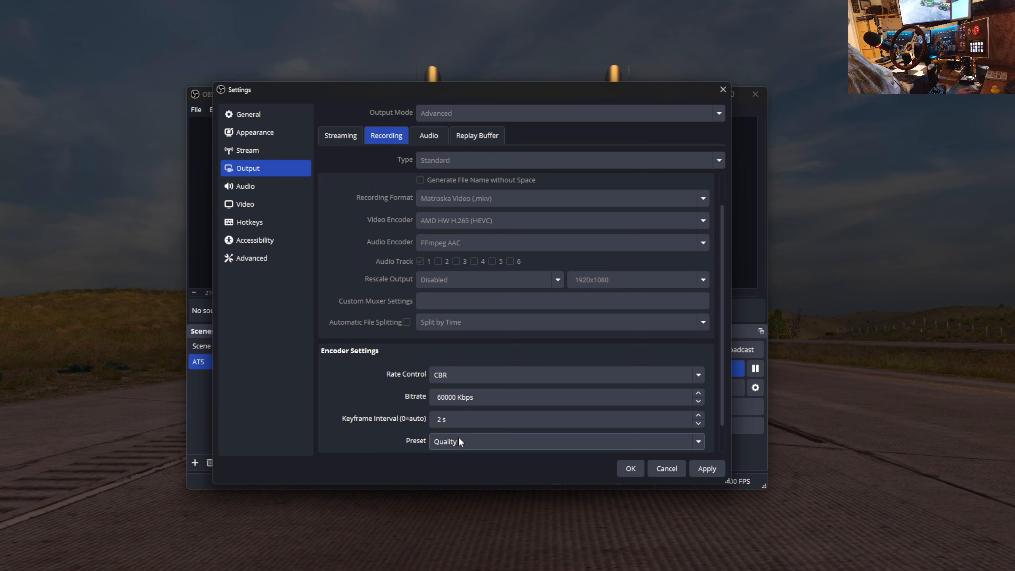
pyautogui.click(700, 441)
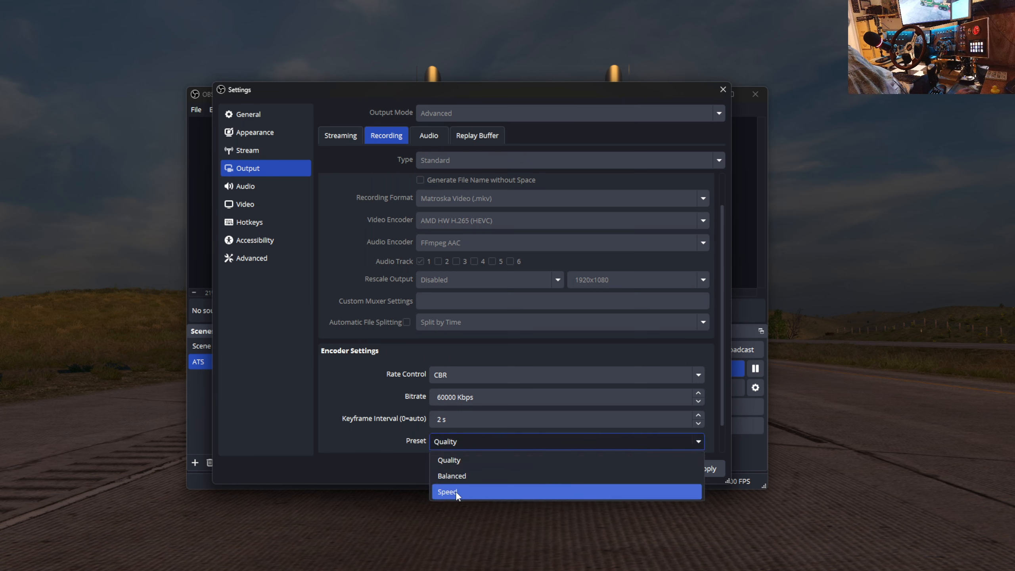
pyautogui.click(369, 440)
pyautogui.click(345, 136)
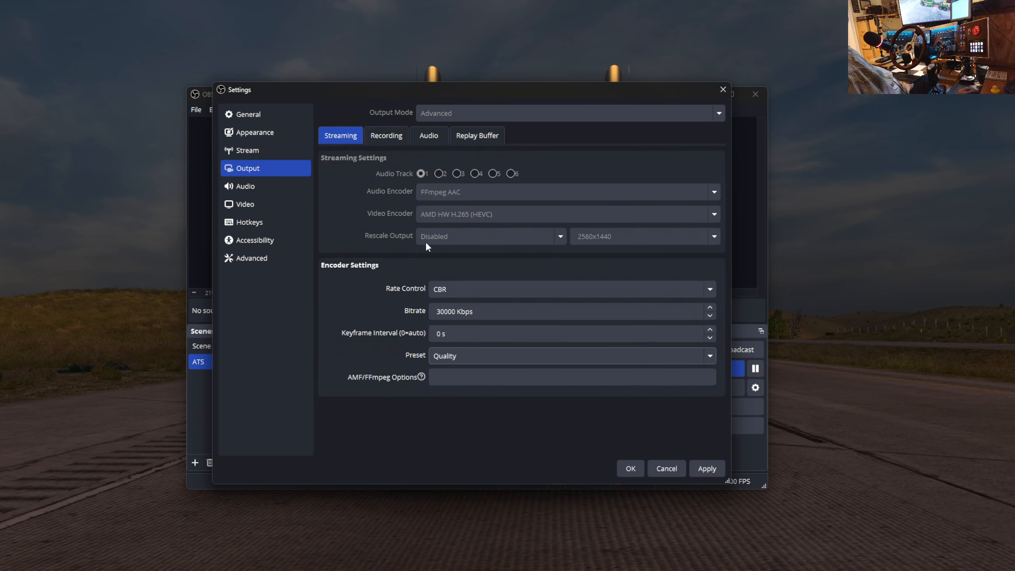
pyautogui.click(392, 135)
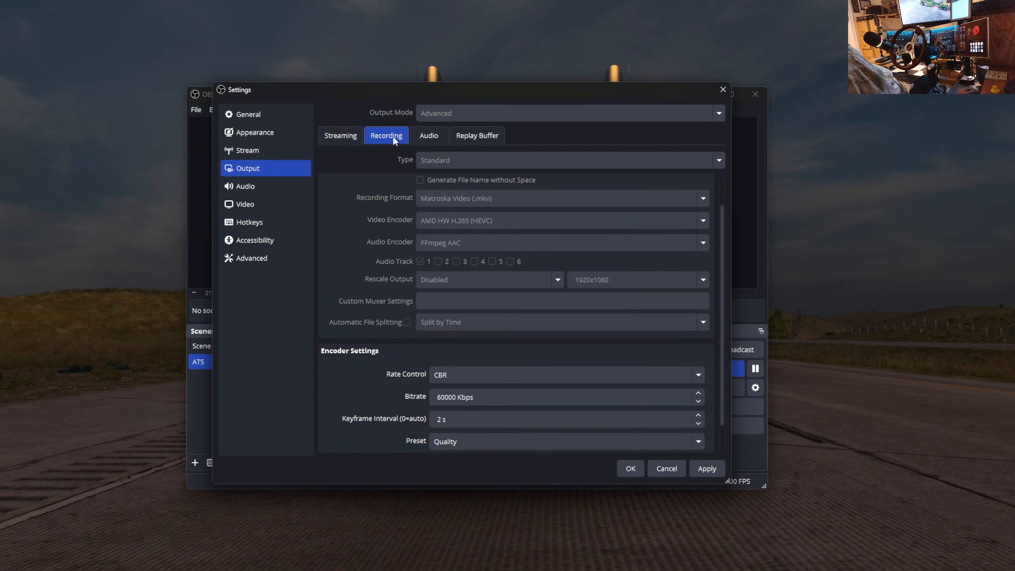
pyautogui.scroll(-1, 527, 420)
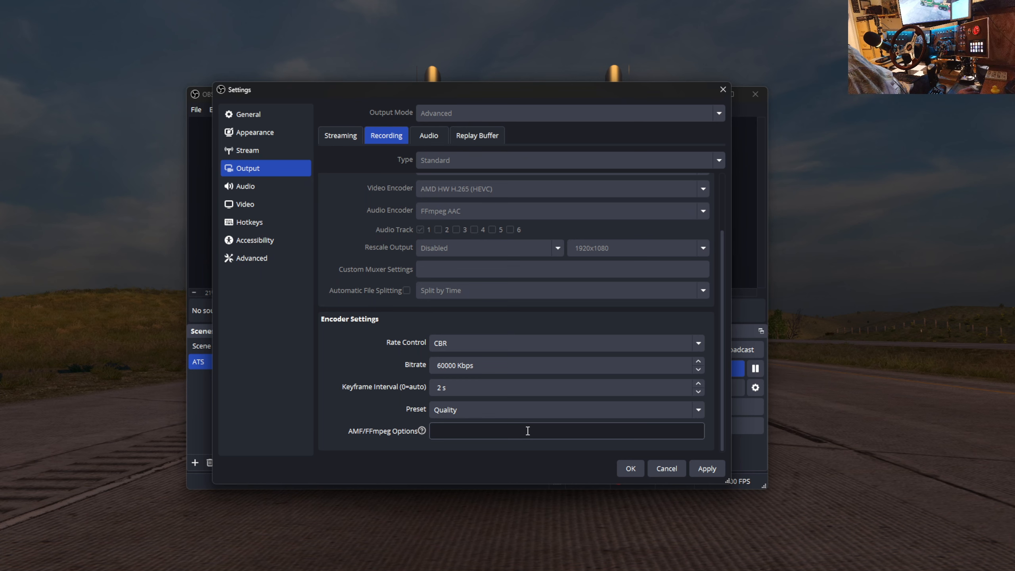
# Review the output's audio track bitrates and names and the replay buffer options
pyautogui.click(436, 137)
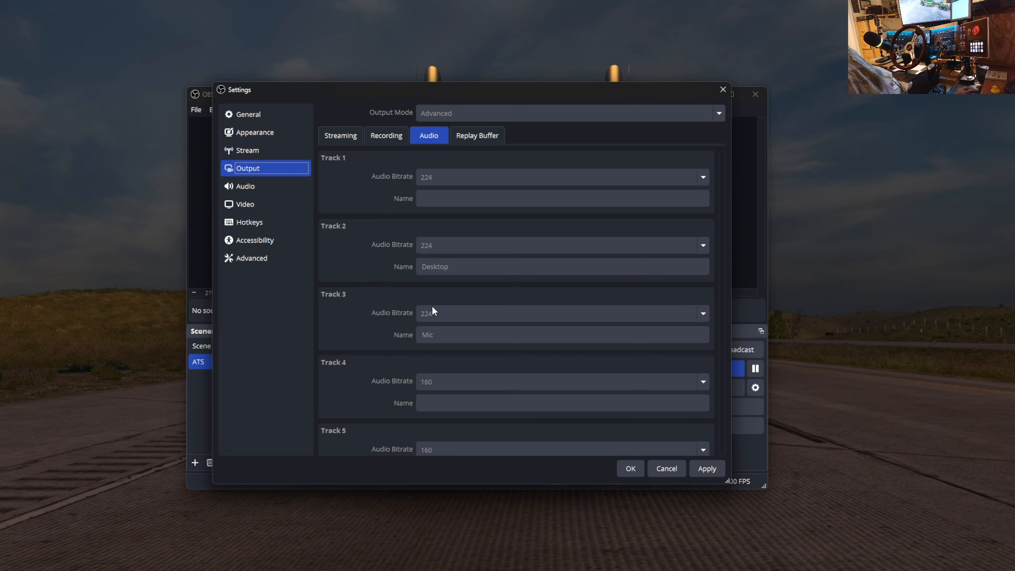
pyautogui.click(488, 136)
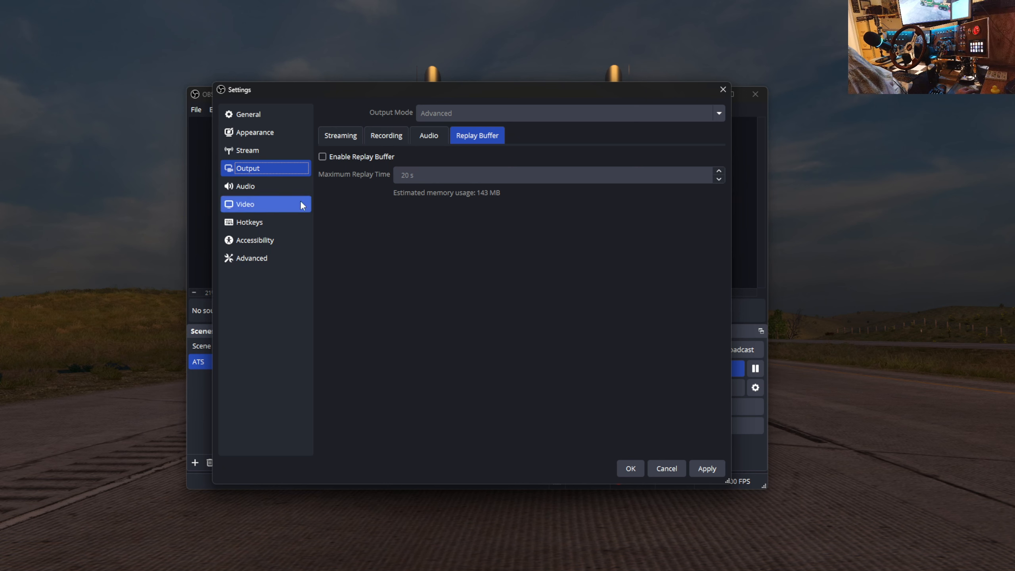
# Review the global audio devices and the device choices available for desktop audio
pyautogui.click(247, 187)
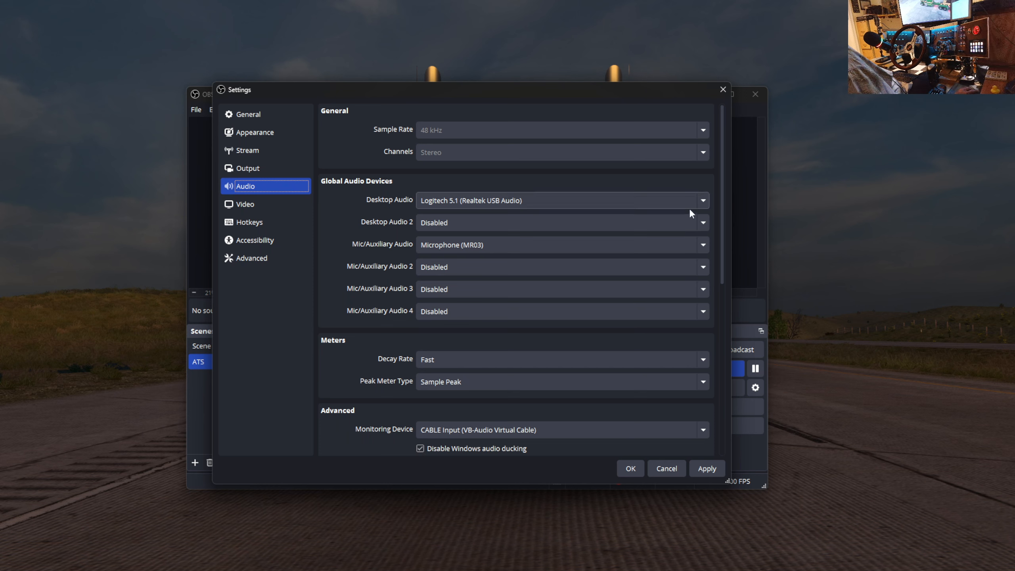
pyautogui.click(702, 202)
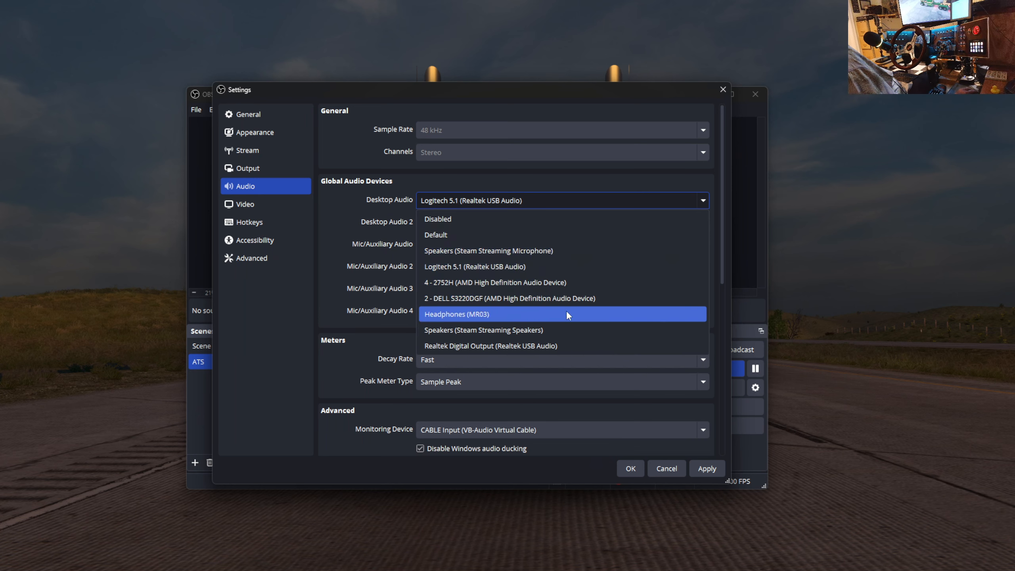
pyautogui.click(284, 376)
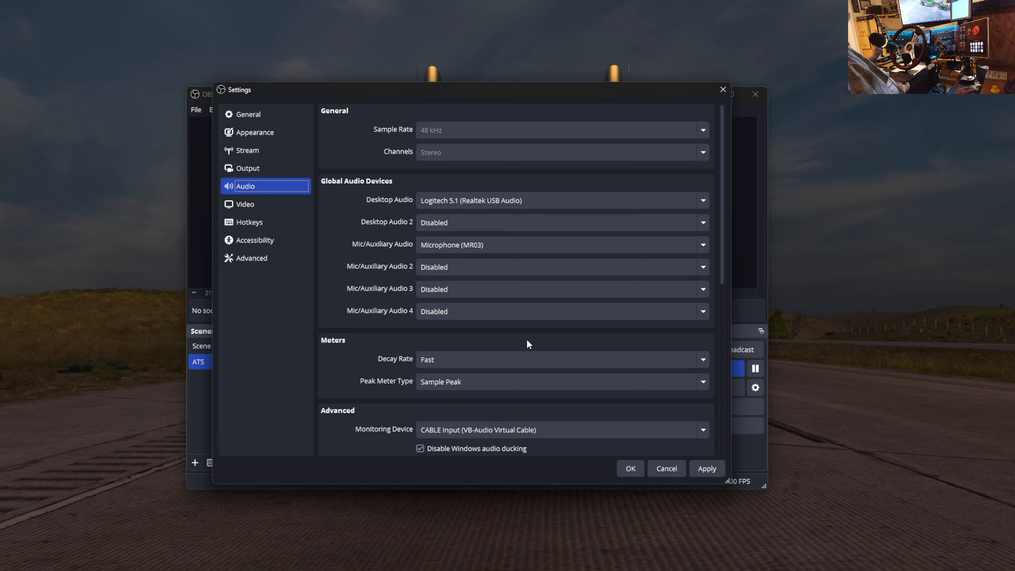
# Check the meter decay rate options and temporarily move the settings window away to view the audio mixer's level meters
pyautogui.scroll(-5, 362, 349)
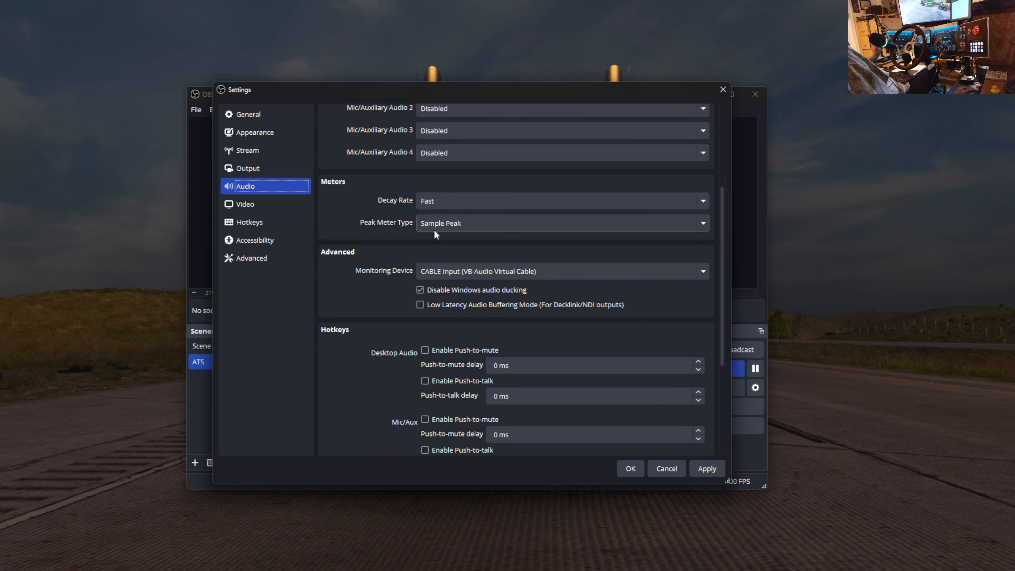
pyautogui.click(704, 202)
pyautogui.click(705, 199)
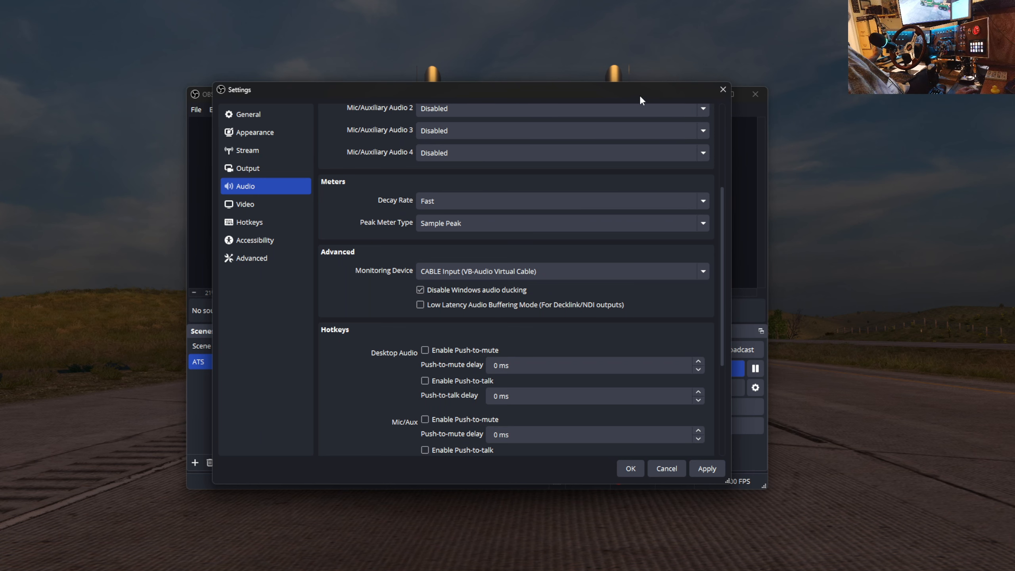
pyautogui.moveTo(639, 96); pyautogui.dragTo(634, 485)
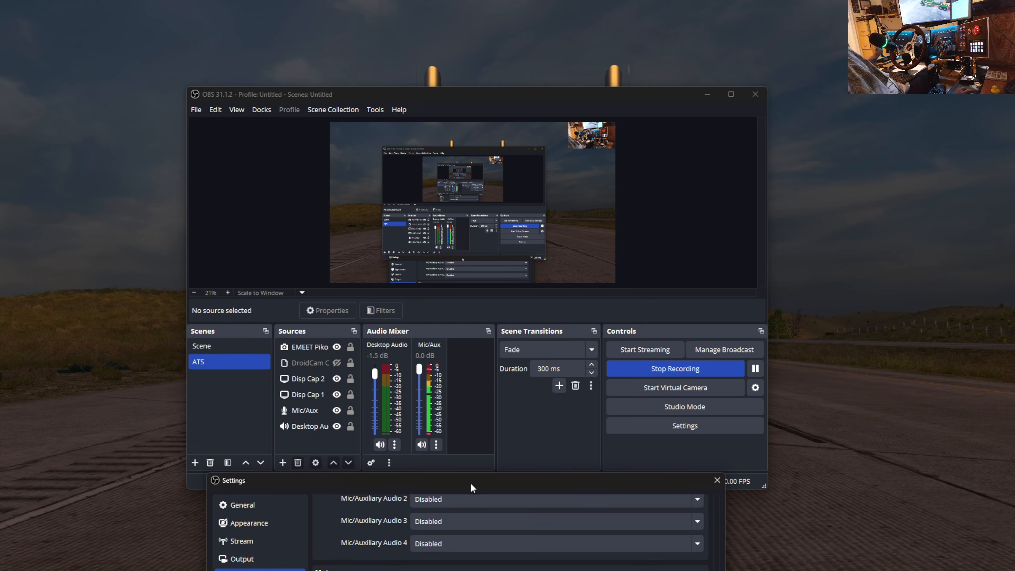
pyautogui.moveTo(470, 482); pyautogui.dragTo(514, 133)
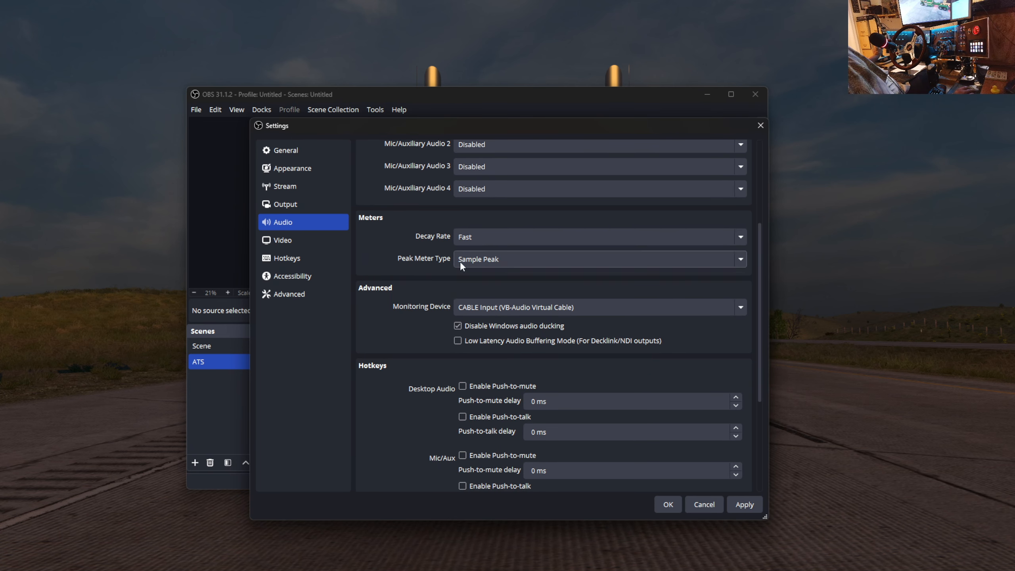
# Examine the audio monitoring settings and each source's push-to-mute and push-to-talk options, and return to the global audio devices
pyautogui.scroll(-3, 419, 322)
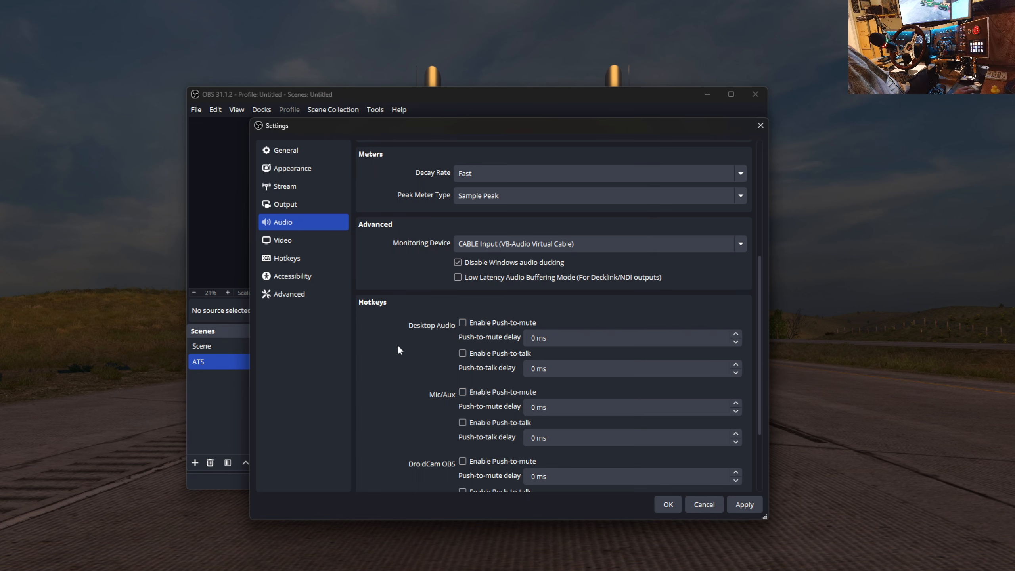
pyautogui.scroll(-2, 398, 347)
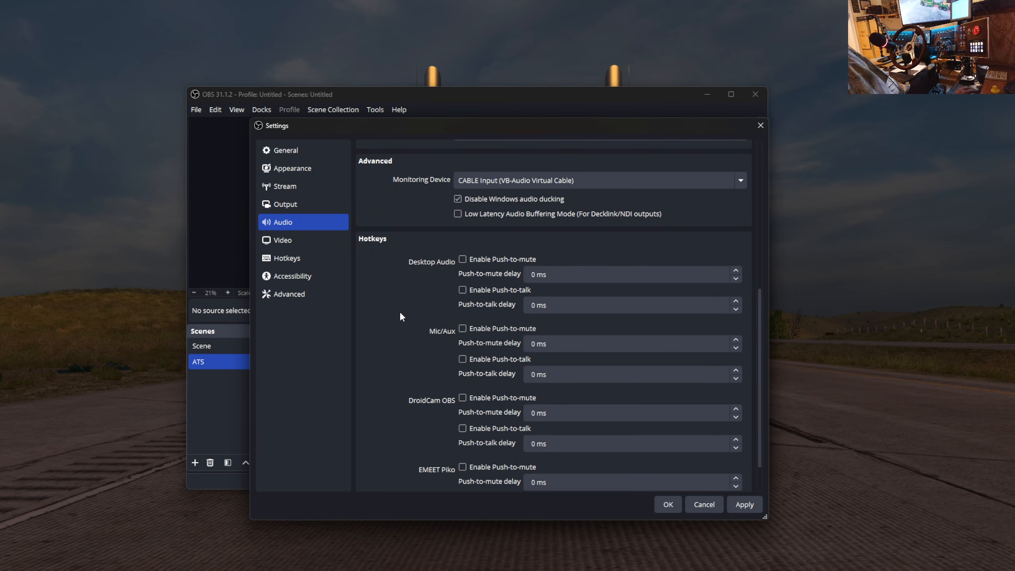
pyautogui.scroll(-1, 394, 323)
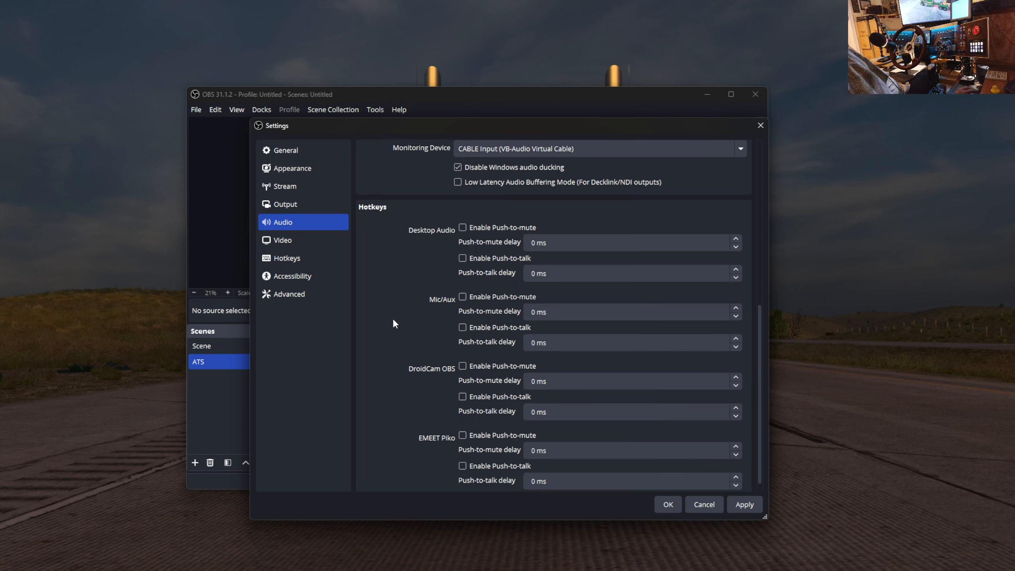
pyautogui.scroll(-1, 394, 394)
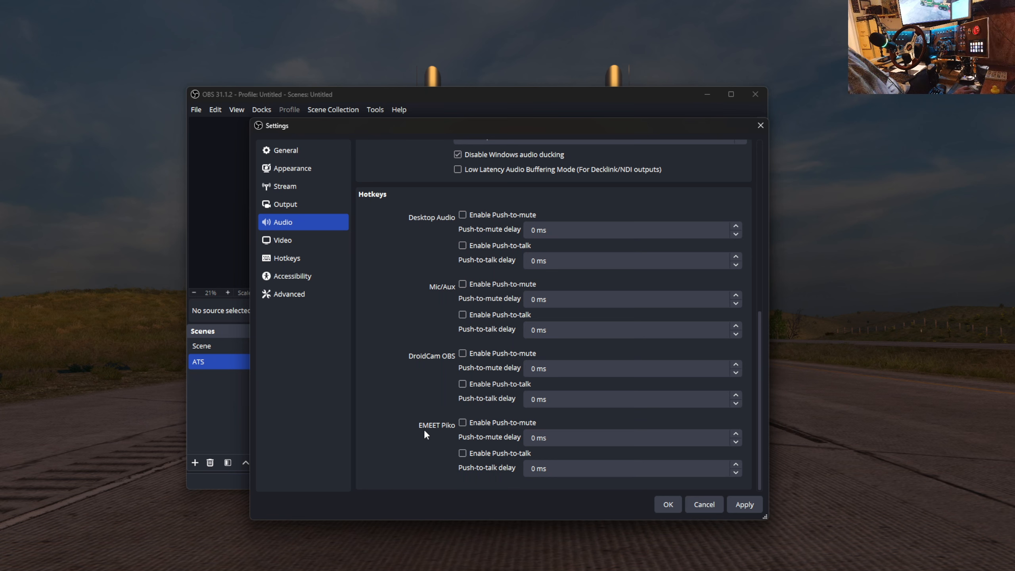
pyautogui.scroll(1, 397, 408)
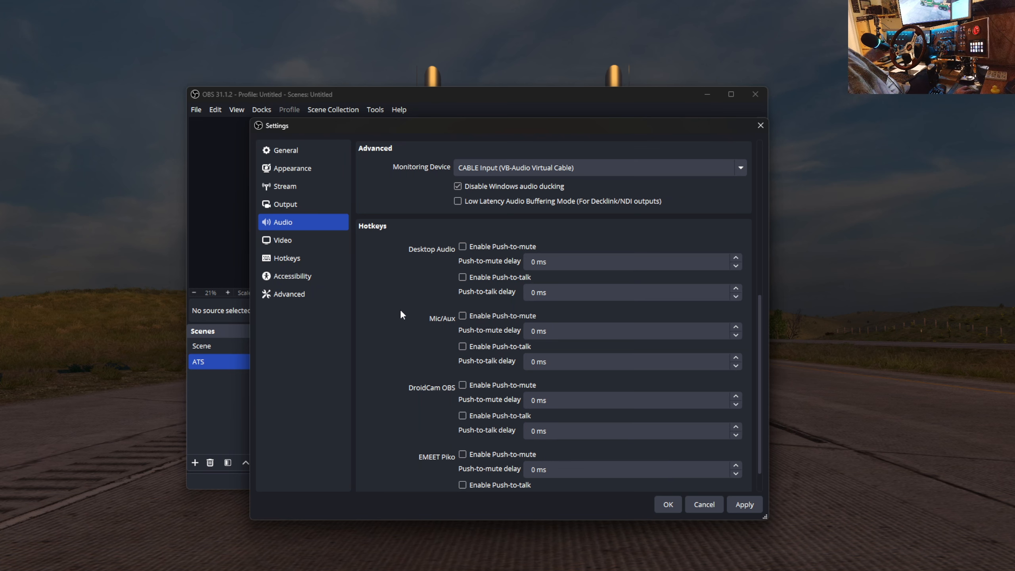
pyautogui.scroll(-1, 382, 301)
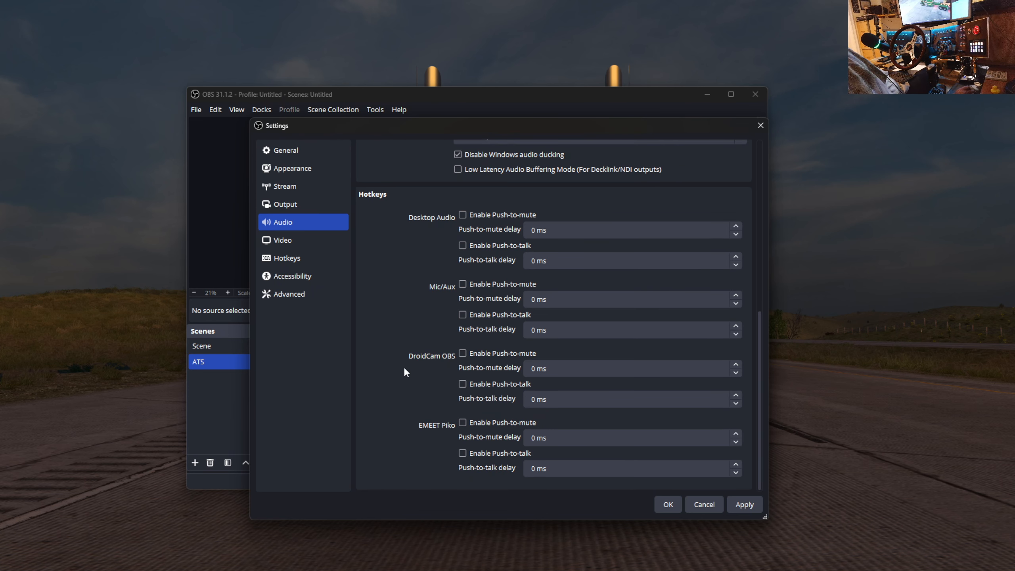
pyautogui.scroll(6, 396, 370)
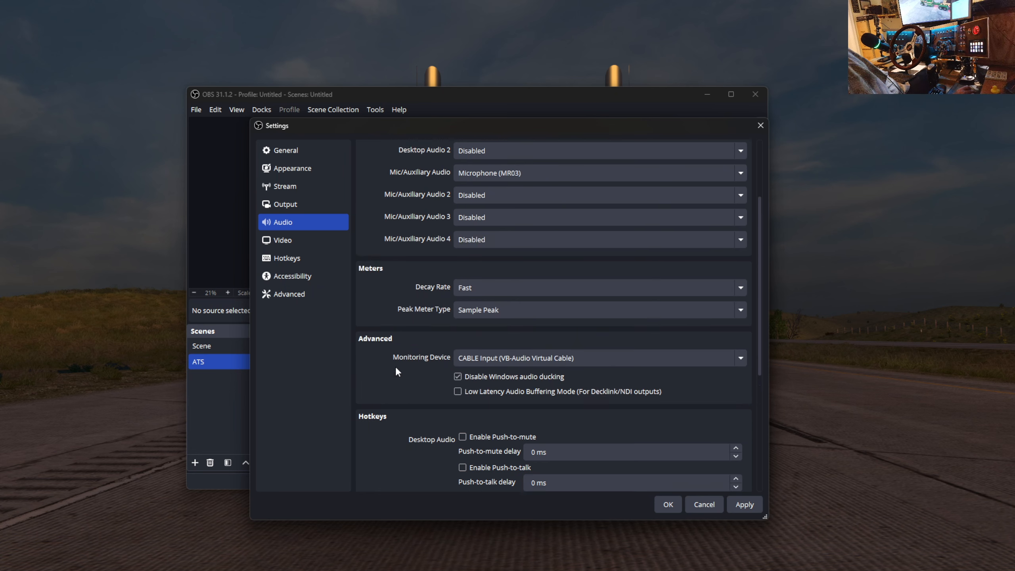
pyautogui.scroll(3, 396, 369)
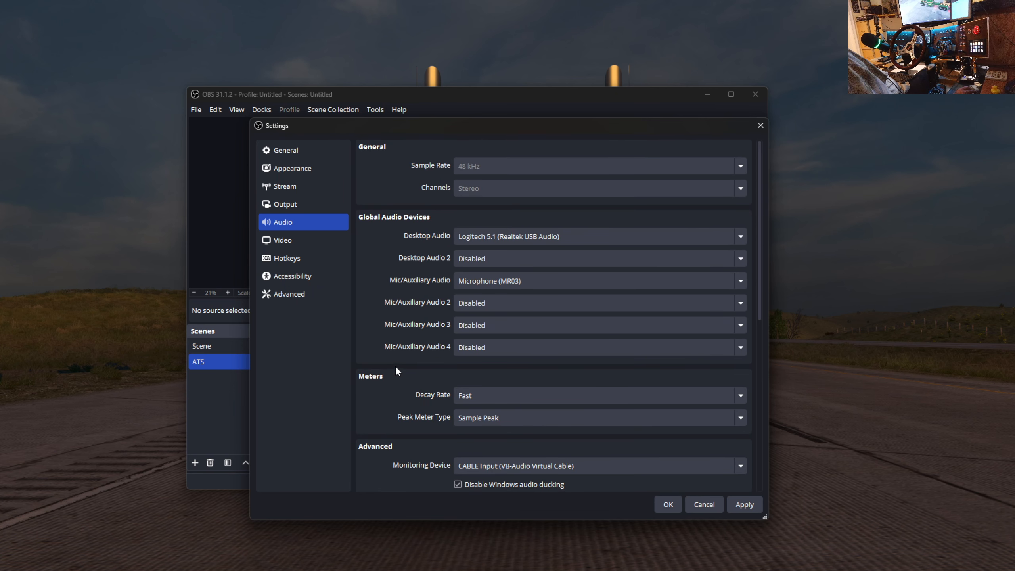
# Review the video resolution and frame rate, the assigned hotkeys, and the accessibility color settings
pyautogui.click(288, 240)
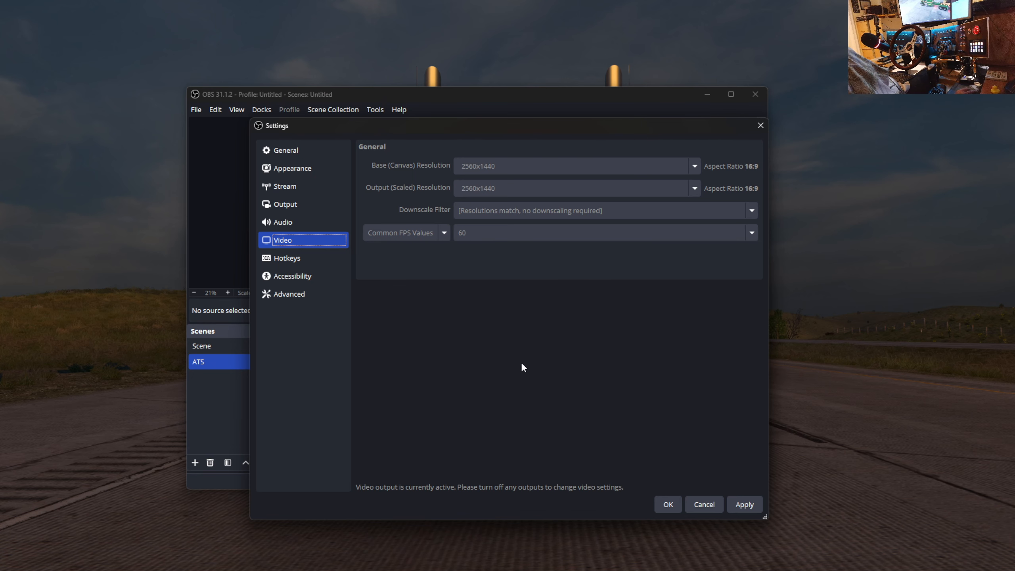
pyautogui.click(289, 258)
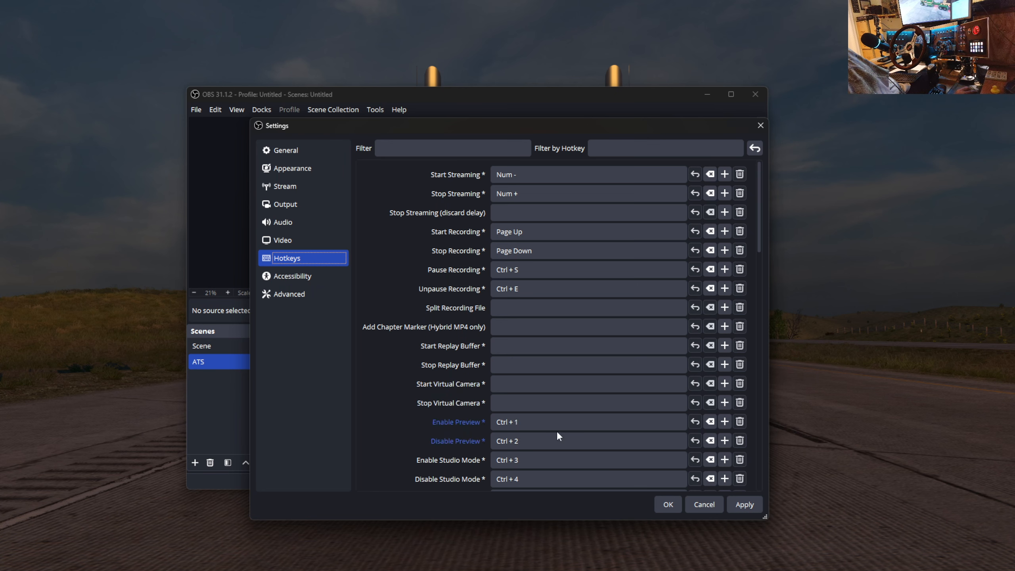
pyautogui.click(295, 277)
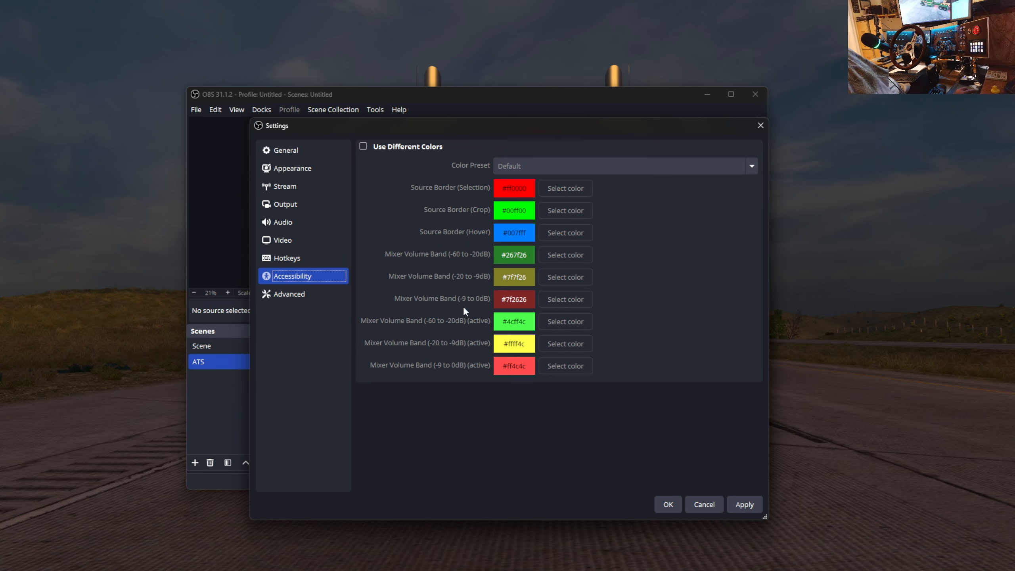
# Examine the advanced settings for process priority, video color, recording filename and remuxing, stream delay, and automatic reconnection
pyautogui.click(298, 299)
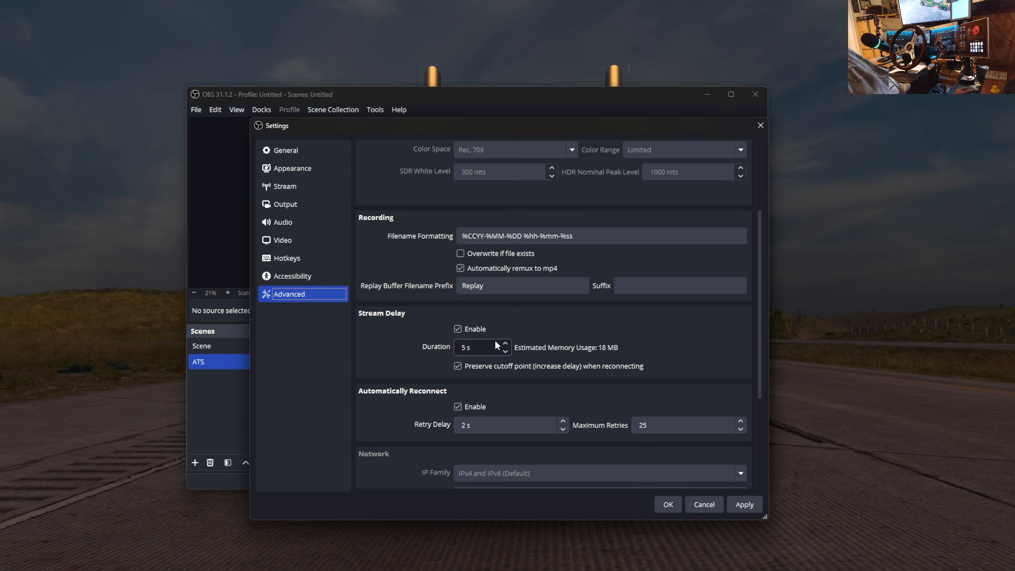
pyautogui.scroll(3, 558, 315)
pyautogui.scroll(1, 570, 305)
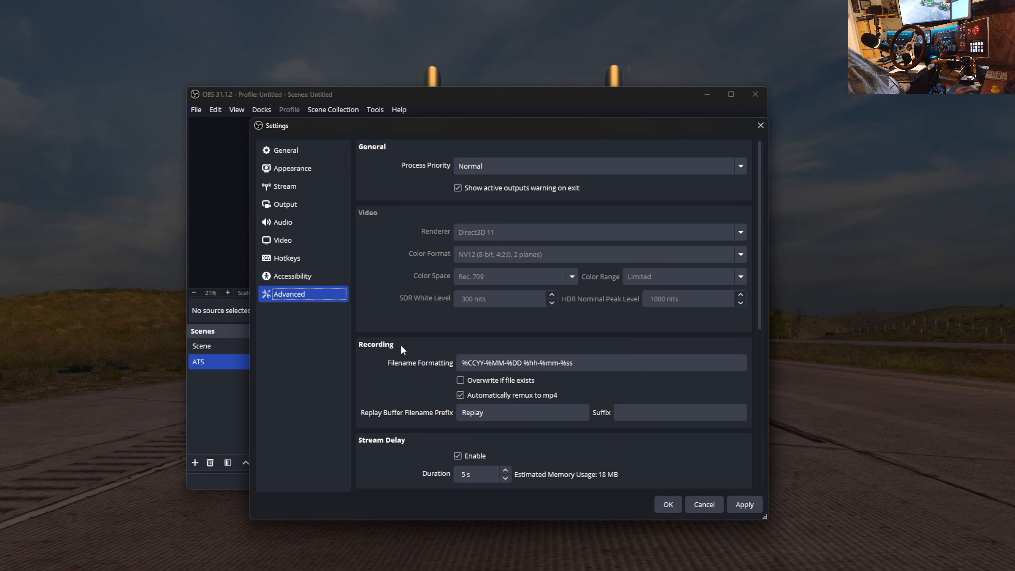
pyautogui.scroll(-1, 401, 341)
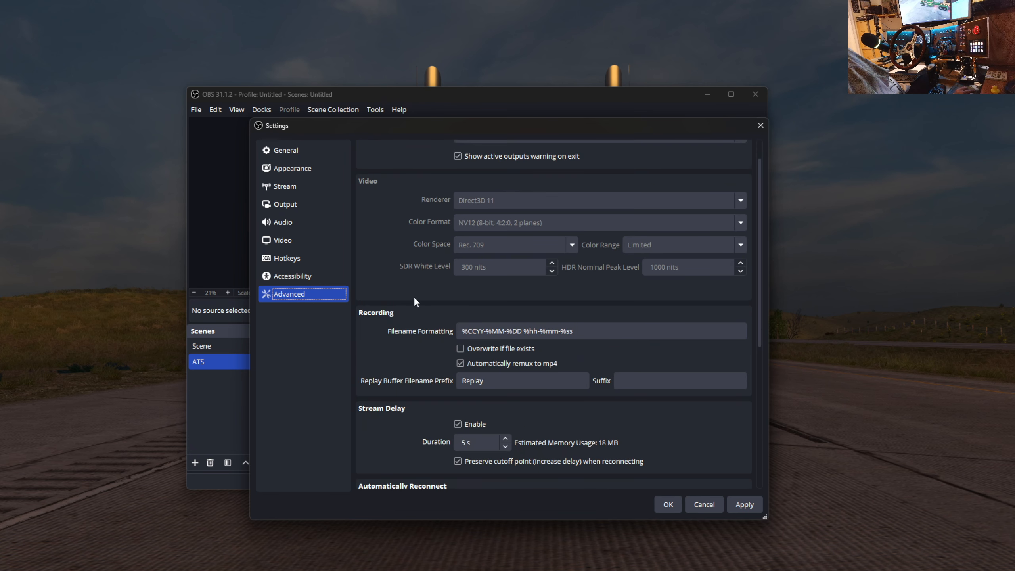
pyautogui.scroll(-1, 414, 295)
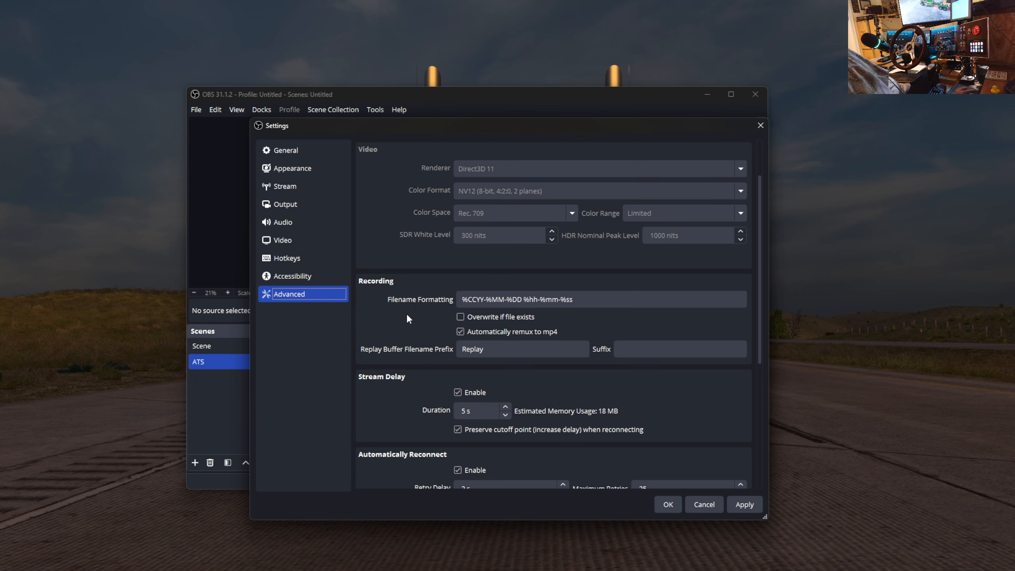
pyautogui.scroll(-1, 403, 307)
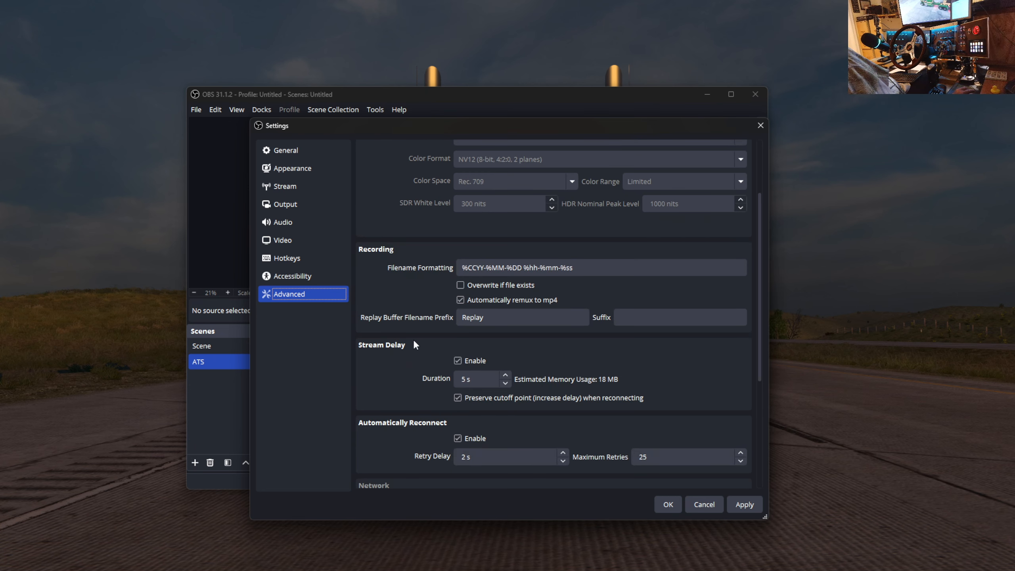
pyautogui.scroll(-1, 413, 340)
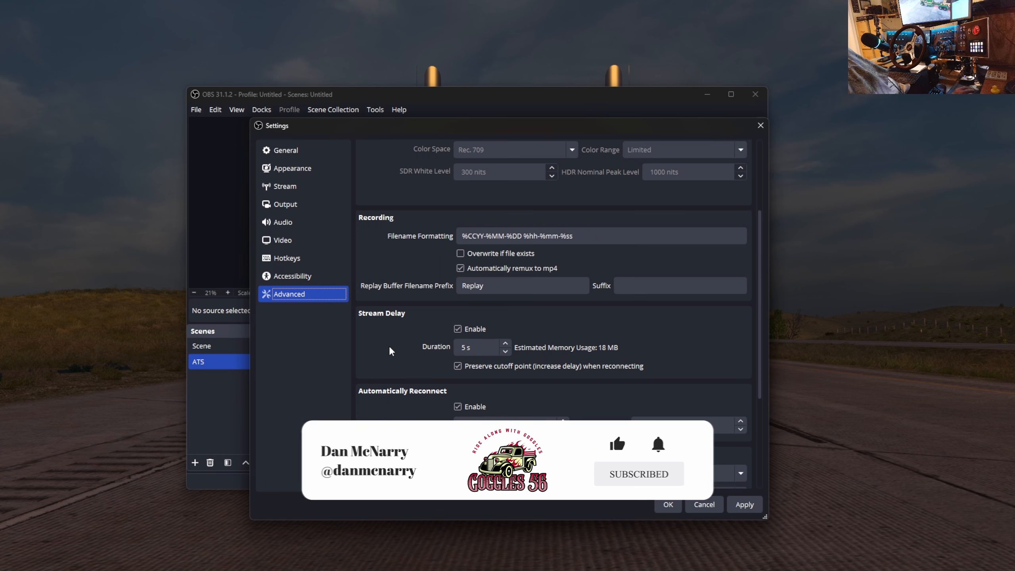
pyautogui.scroll(-1, 390, 349)
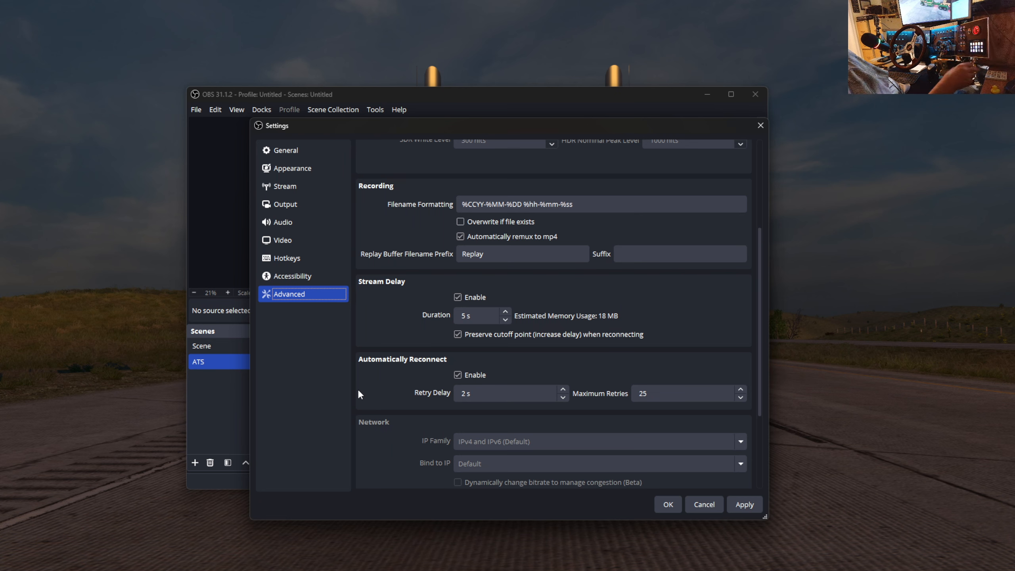
# Set the maximum retries for automatic reconnection to 60
pyautogui.click(741, 390)
pyautogui.click(741, 390)
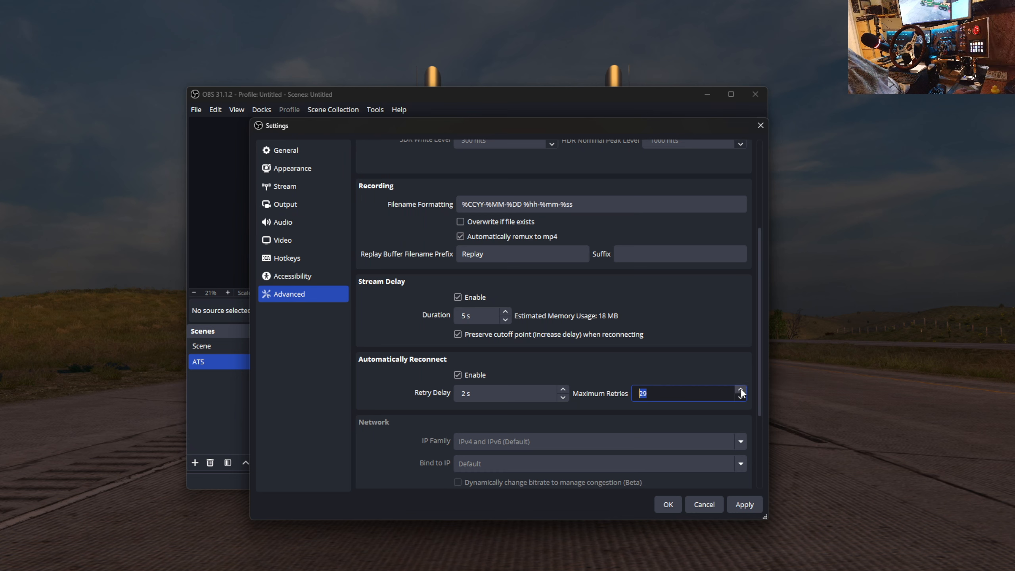
pyautogui.click(741, 390)
pyautogui.click(740, 389)
pyautogui.click(741, 389)
pyautogui.click(740, 389)
pyautogui.click(740, 389)
pyautogui.click(741, 389)
pyautogui.click(741, 389)
pyautogui.click(740, 389)
pyautogui.click(740, 389)
pyautogui.click(741, 389)
pyautogui.click(740, 389)
pyautogui.click(740, 390)
pyautogui.click(740, 390)
pyautogui.click(741, 390)
pyautogui.click(741, 389)
pyautogui.click(741, 389)
pyautogui.click(741, 389)
pyautogui.click(740, 389)
pyautogui.click(741, 389)
pyautogui.click(742, 439)
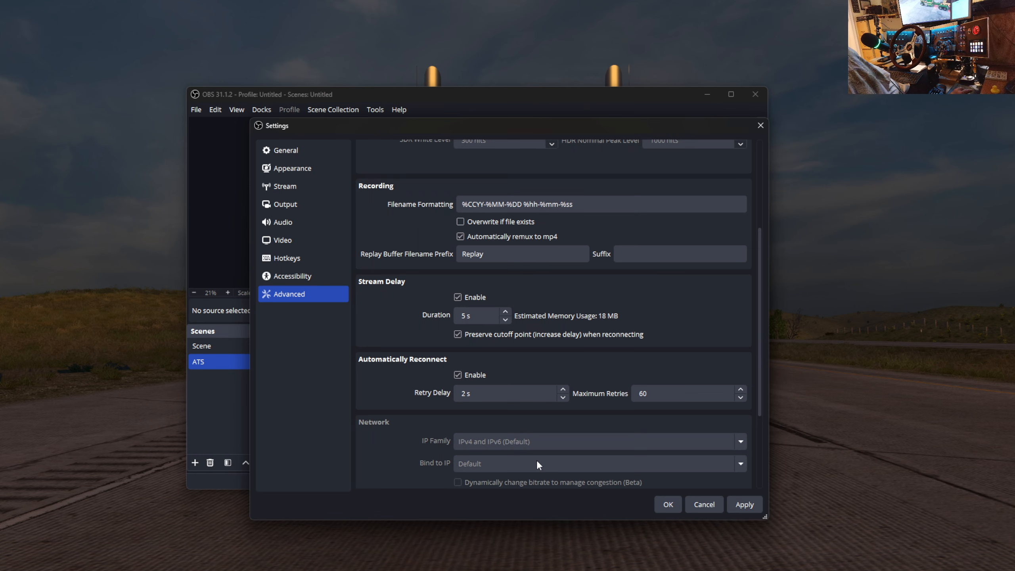
# Check the hotkey focus behavior choices, keep Never disable hotkeys, and save the settings
pyautogui.scroll(-5, 535, 460)
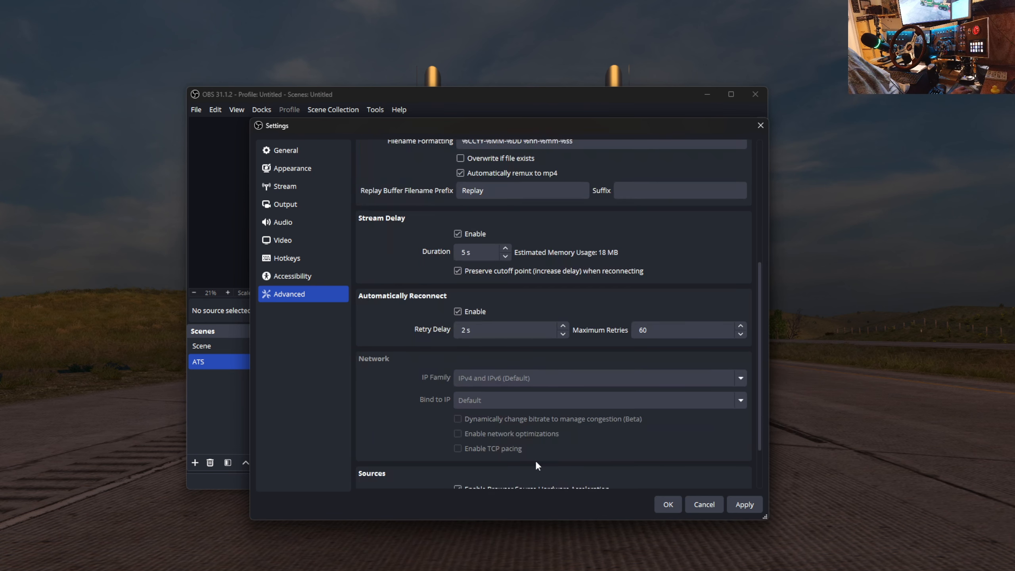
pyautogui.scroll(-1, 557, 456)
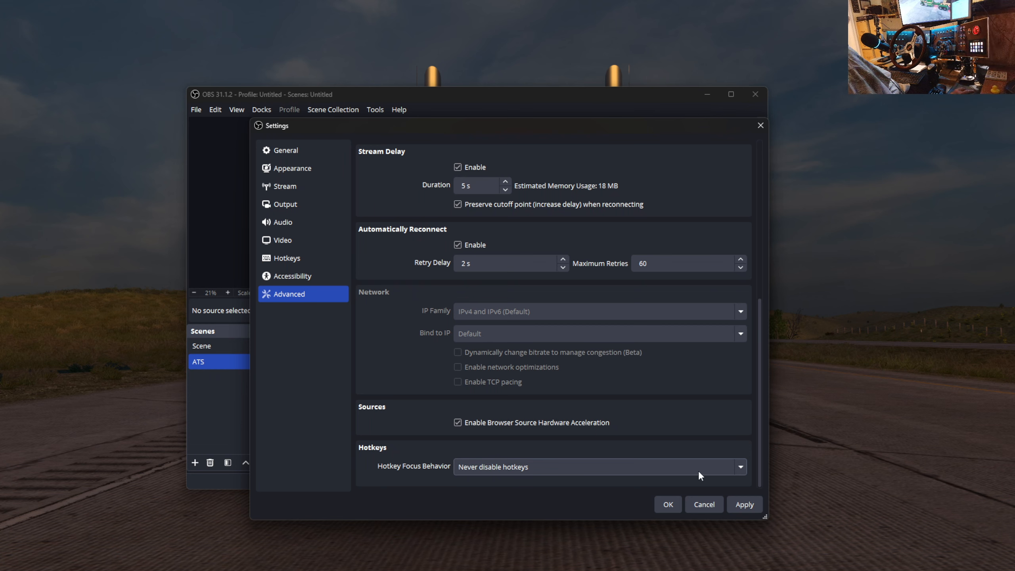
pyautogui.click(740, 467)
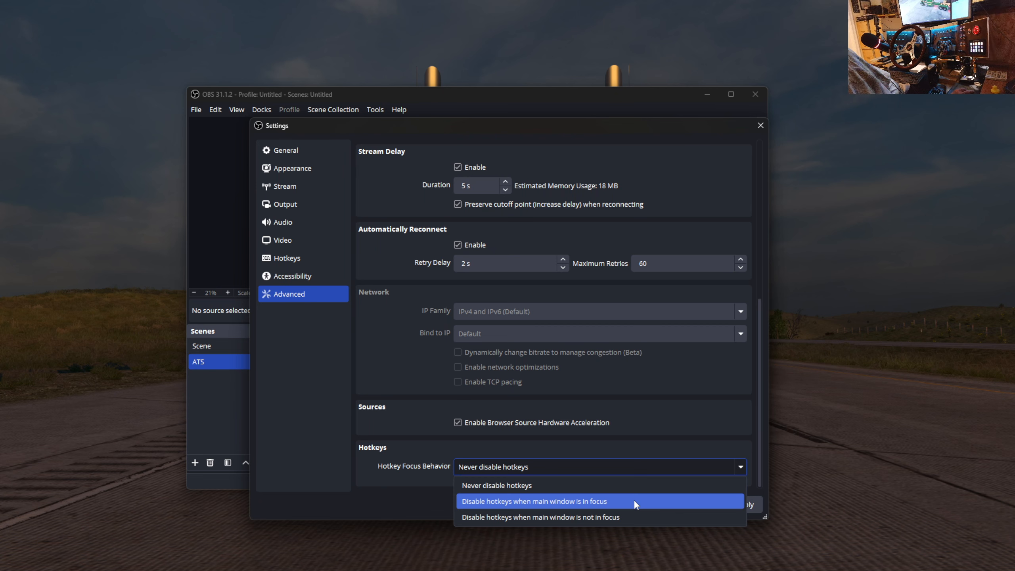
pyautogui.click(564, 487)
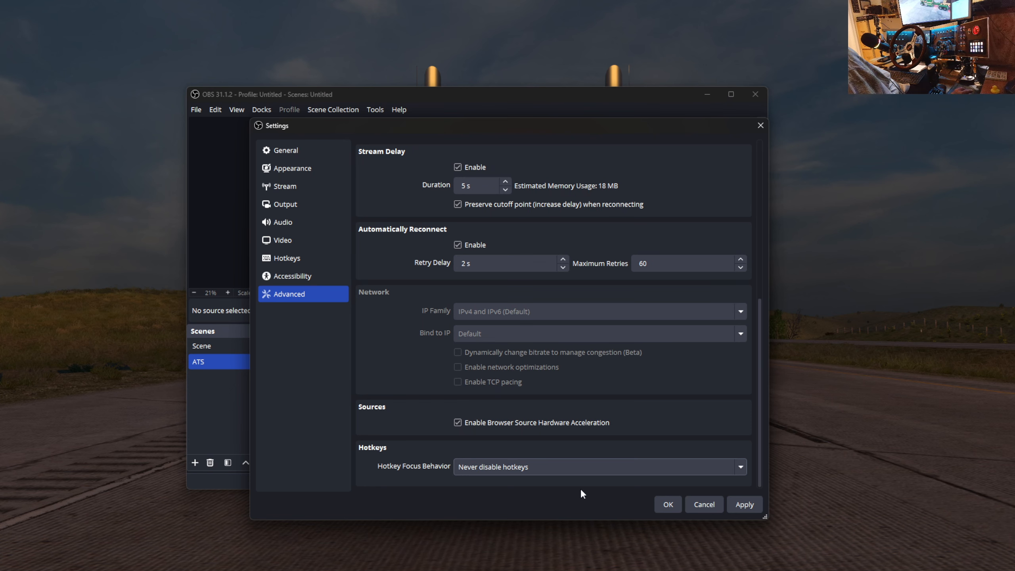
pyautogui.click(667, 505)
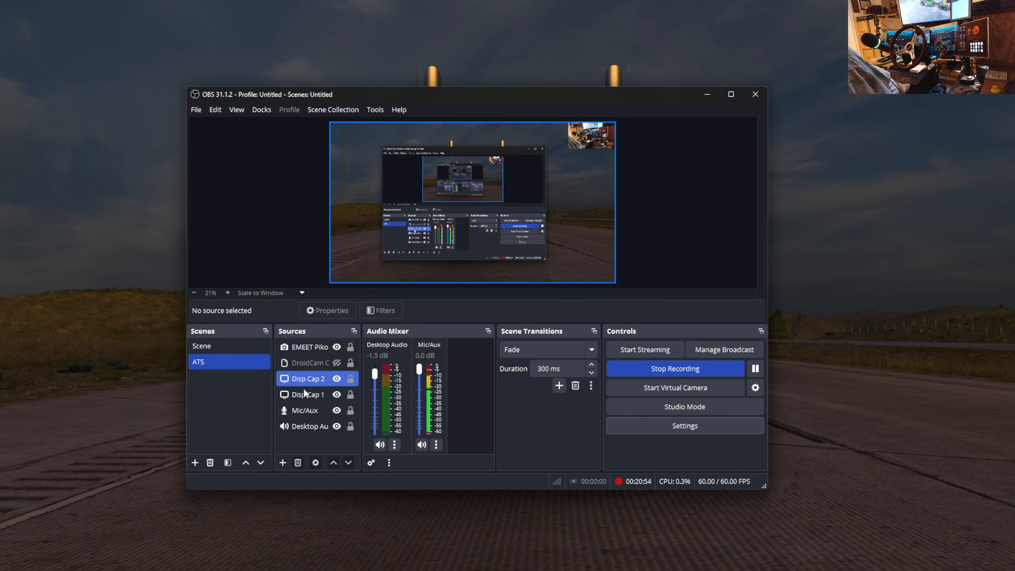
# View the YouTube chat dock and close it again
pyautogui.click(262, 110)
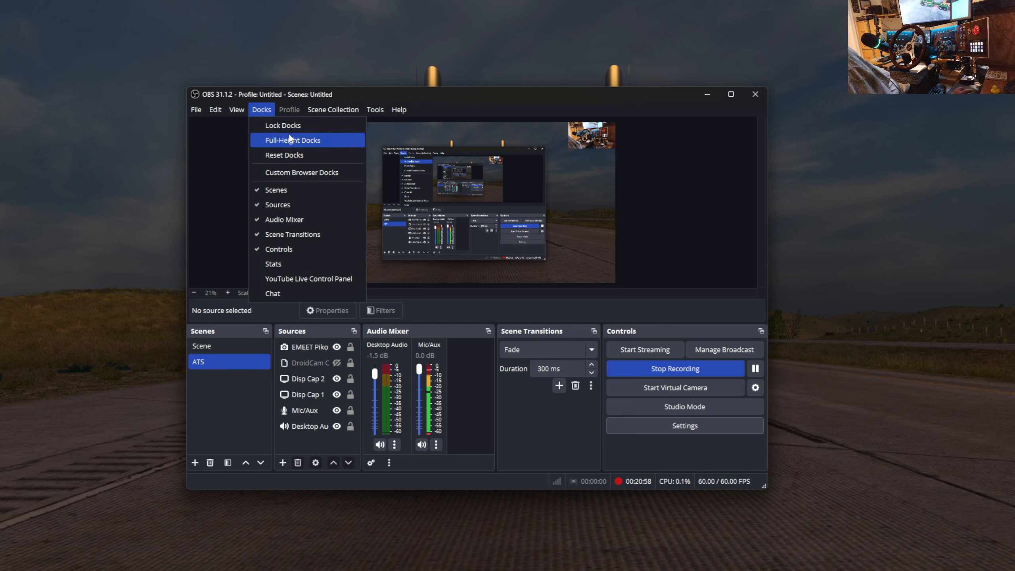
pyautogui.click(274, 295)
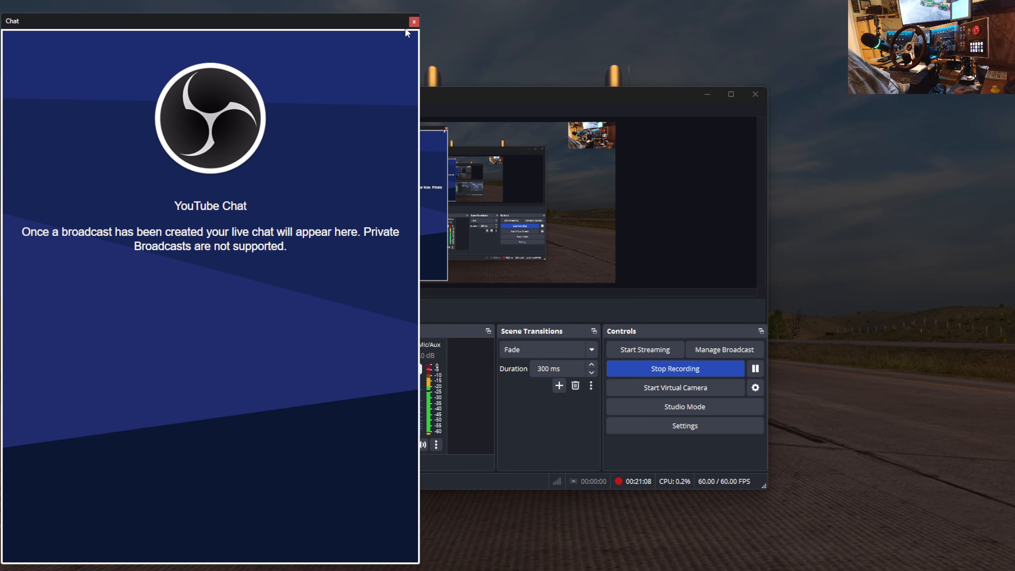
pyautogui.click(414, 22)
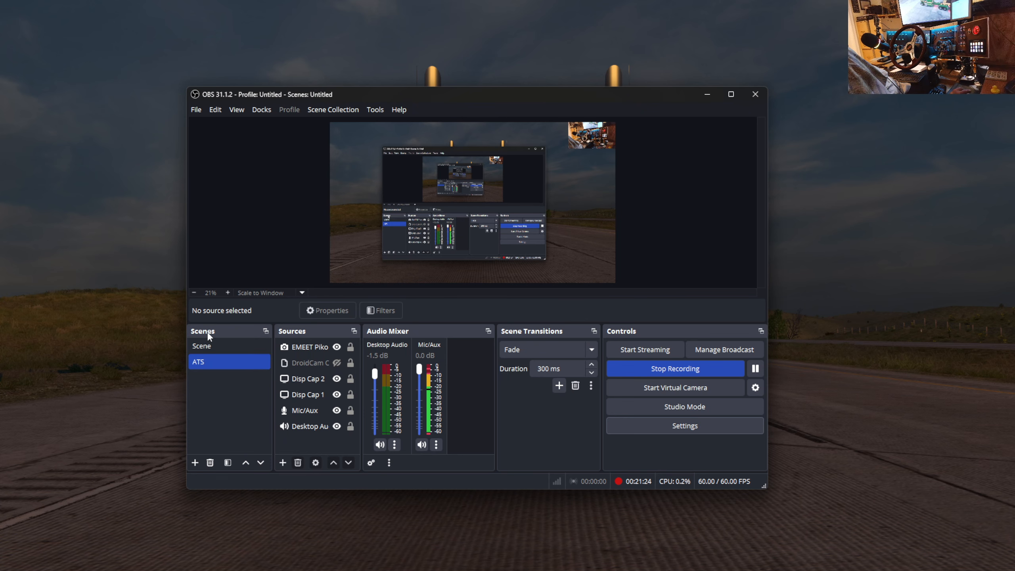
# Switch to the scene named Scene and back to ATS, and view the new-scene prompt without adding one
pyautogui.click(213, 344)
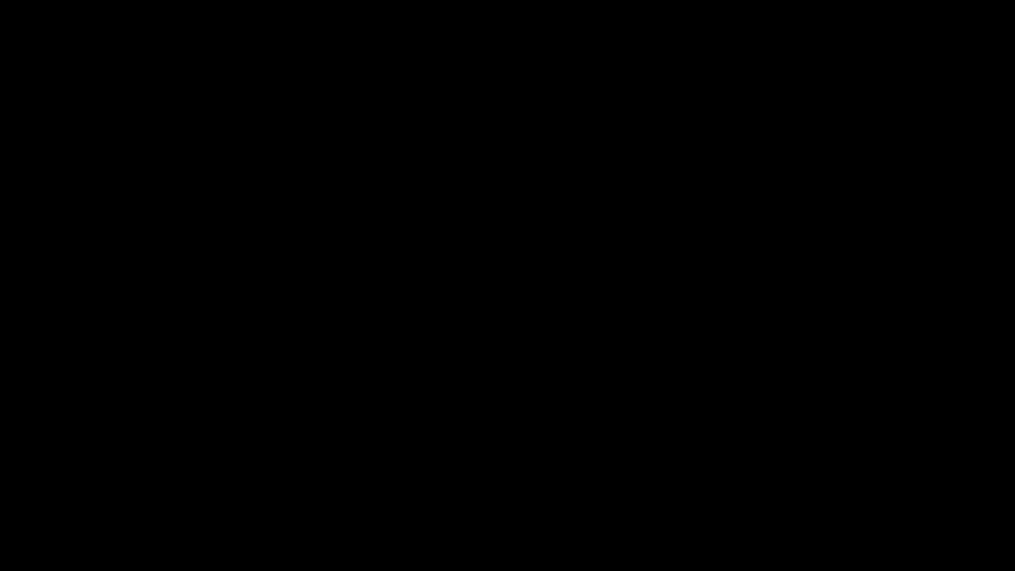
pyautogui.click(214, 361)
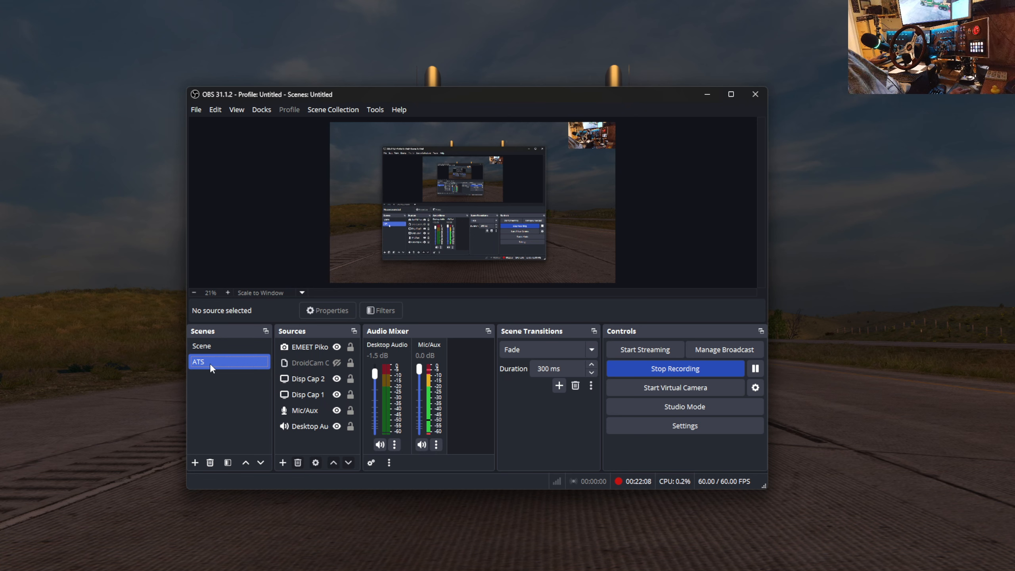
pyautogui.click(195, 462)
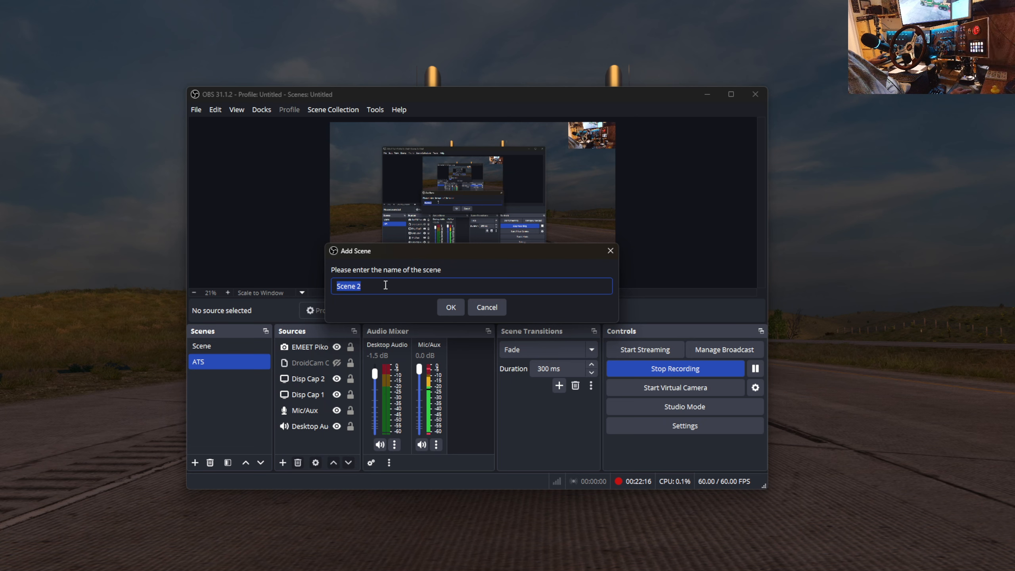
pyautogui.click(485, 308)
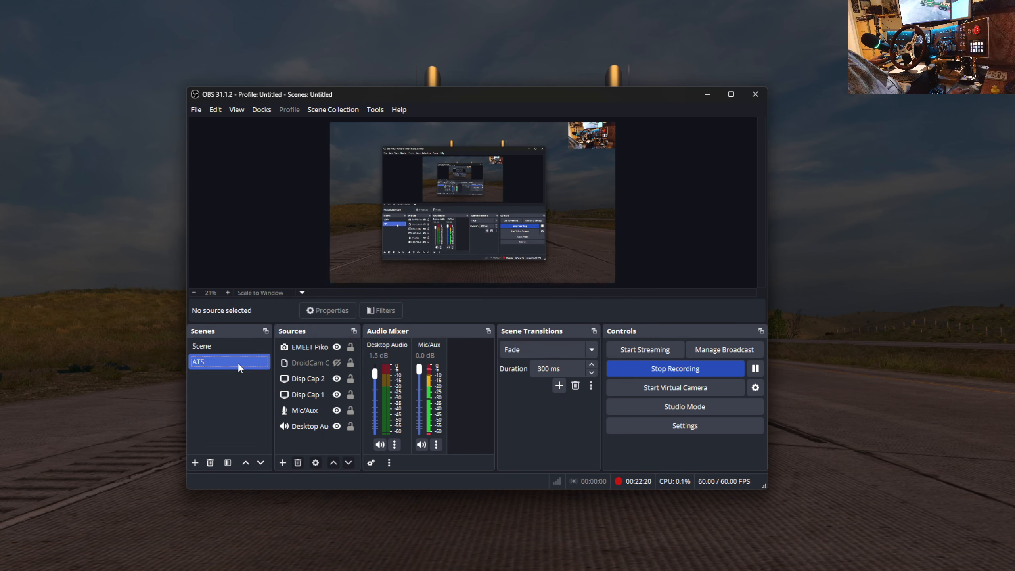
# View the properties of the Desktop Audio source in the ATS scene and close them without changes
pyautogui.click(322, 423)
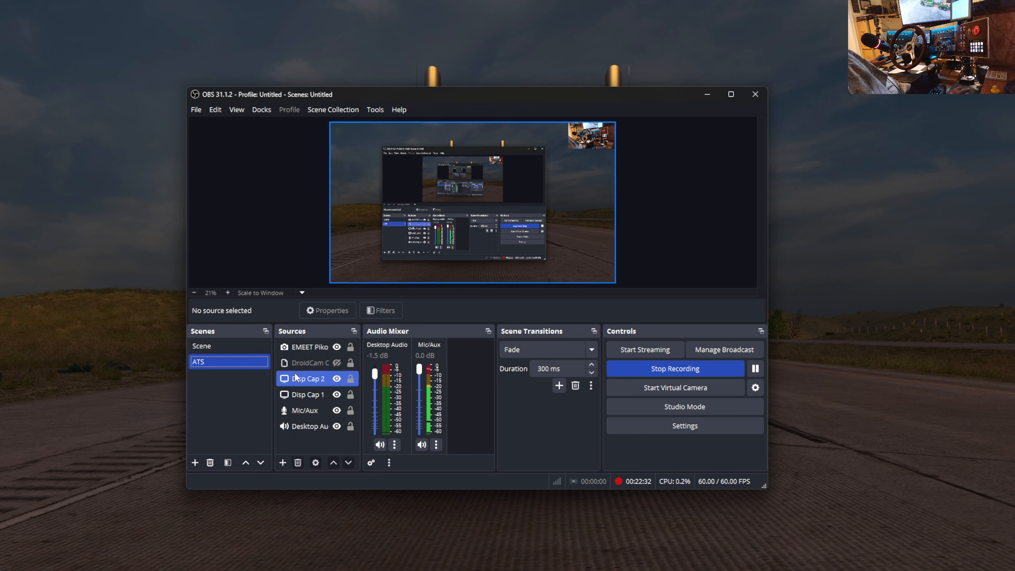
pyautogui.click(316, 427)
pyautogui.click(316, 463)
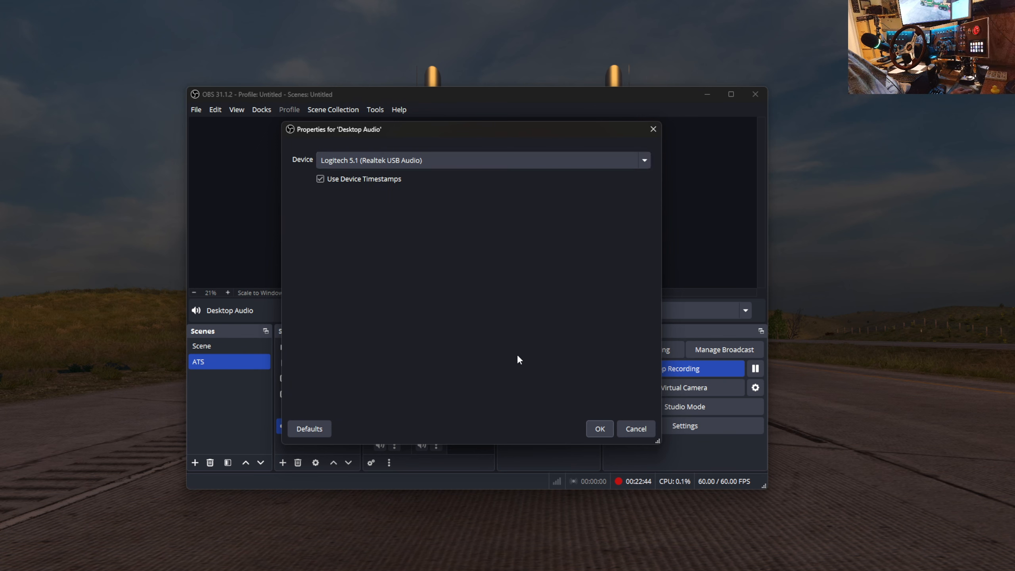
pyautogui.click(634, 428)
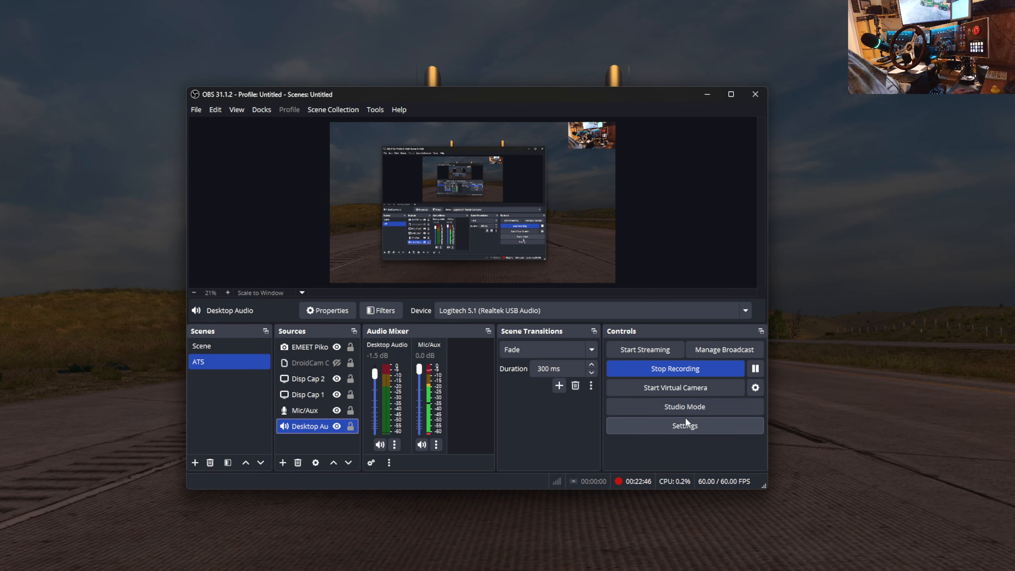
# Check the global audio devices in the audio settings again and close the settings
pyautogui.click(681, 425)
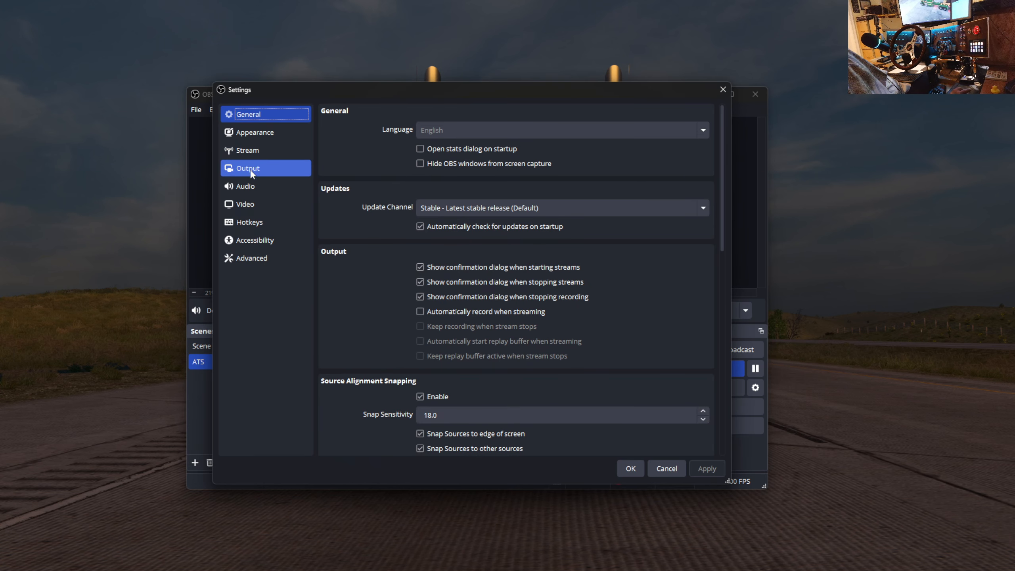
pyautogui.click(249, 185)
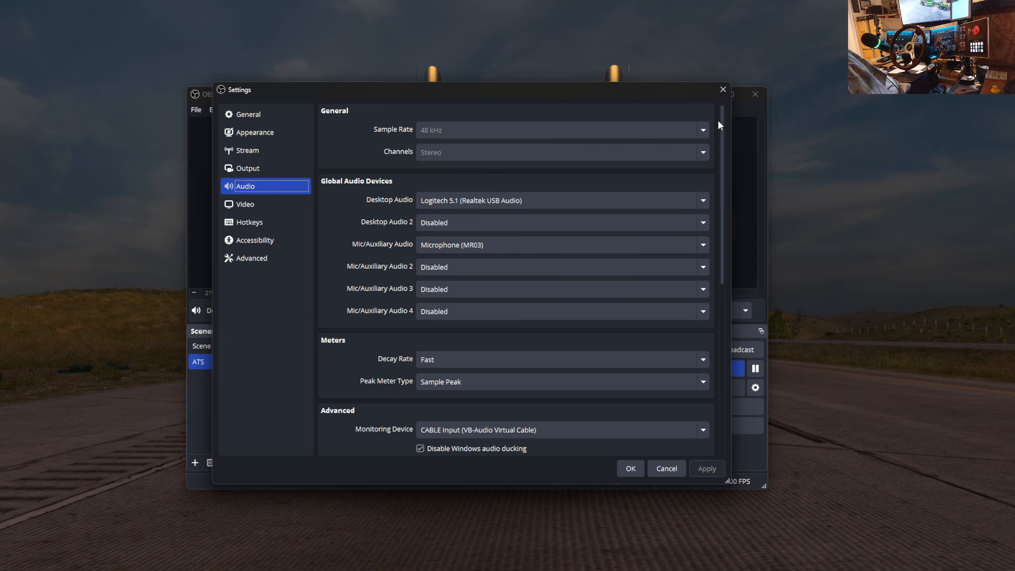
pyautogui.click(724, 91)
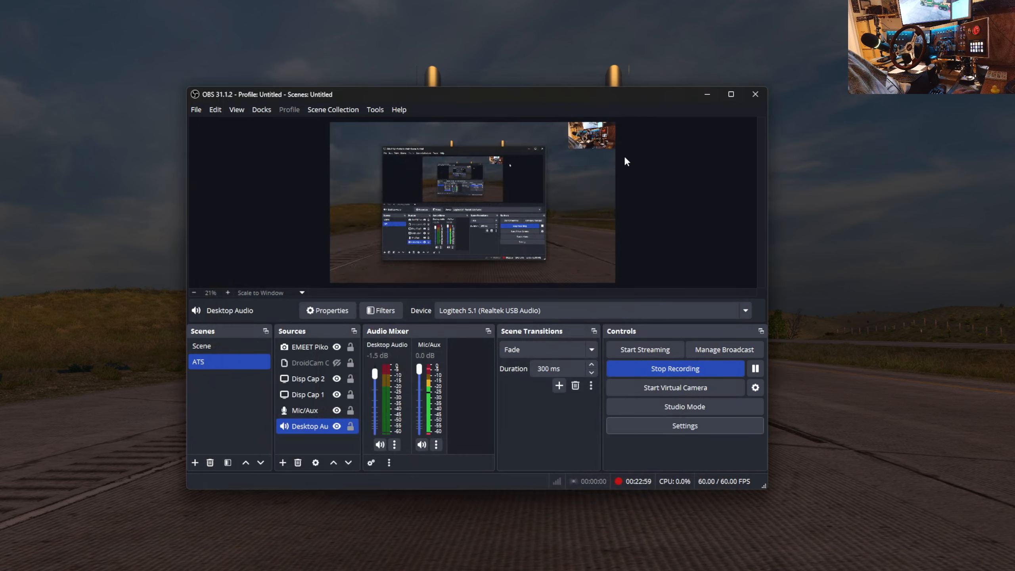
# View the properties of the Mic/Aux source and close them without changes
pyautogui.click(305, 411)
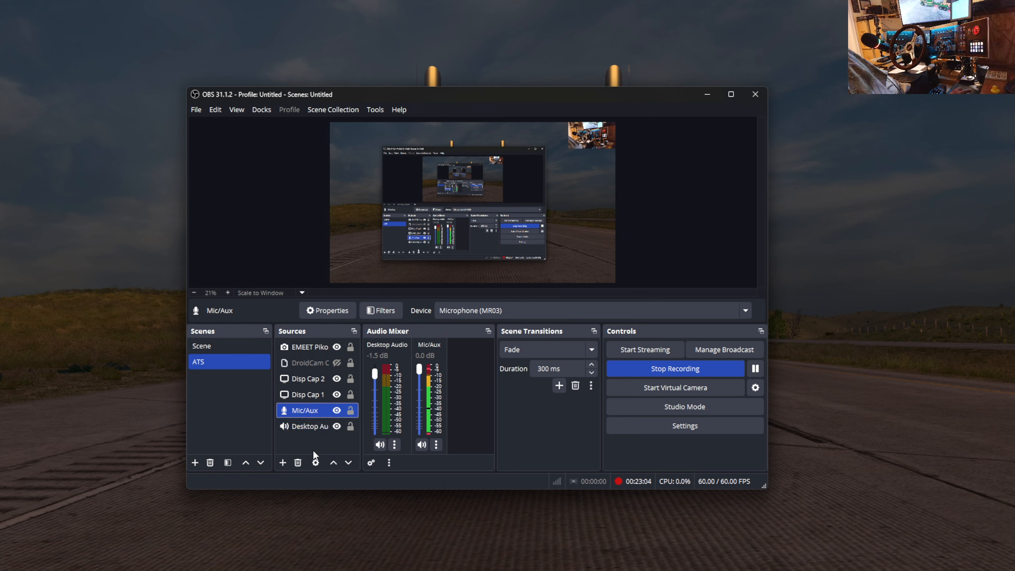
pyautogui.click(315, 463)
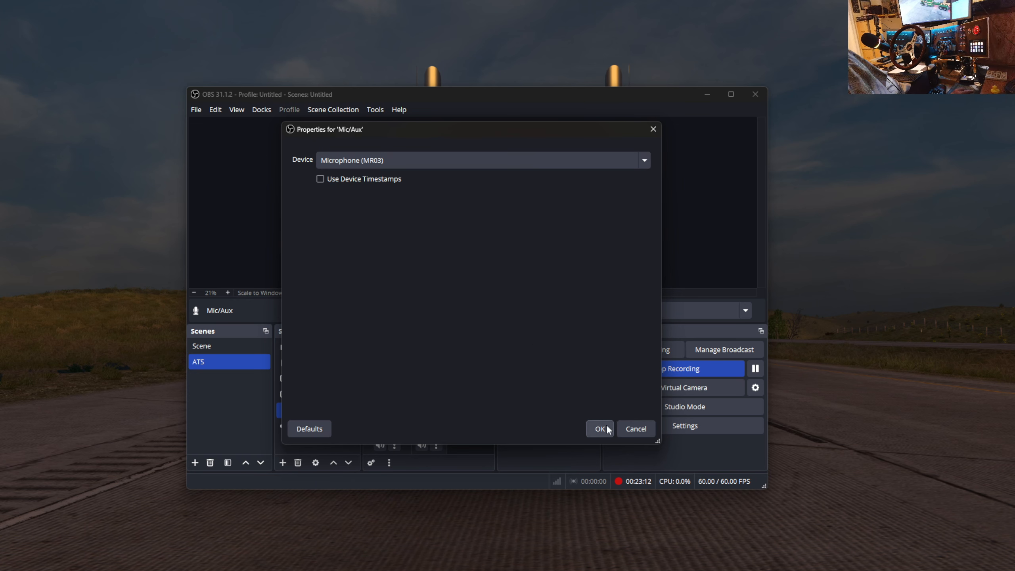
pyautogui.click(653, 128)
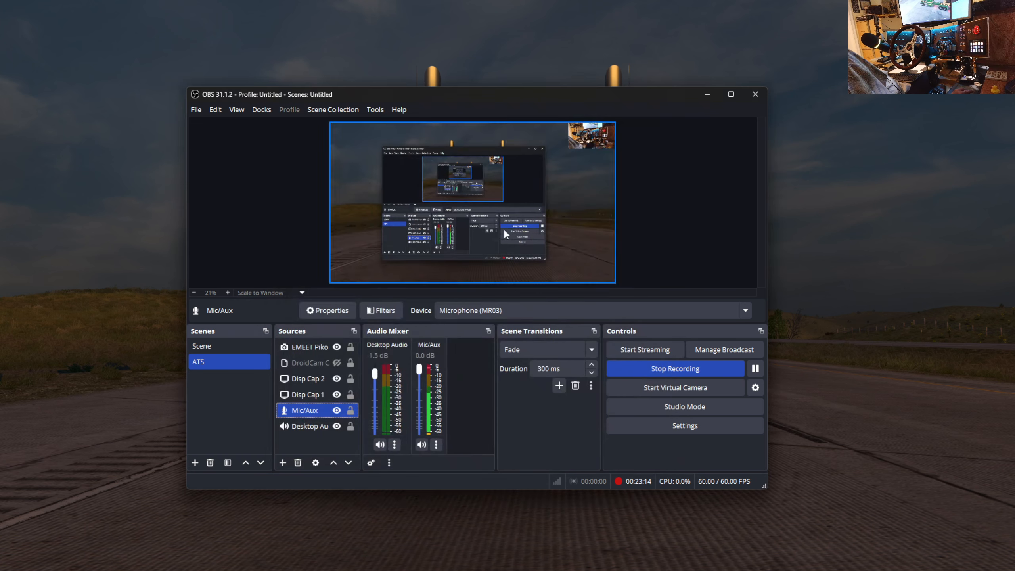
# Select the Disp Cap 1 and Disp Cap 2 sources in turn to examine which display each one captures
pyautogui.keyDown('ctrl'); pyautogui.click(312, 396); pyautogui.keyUp('ctrl')
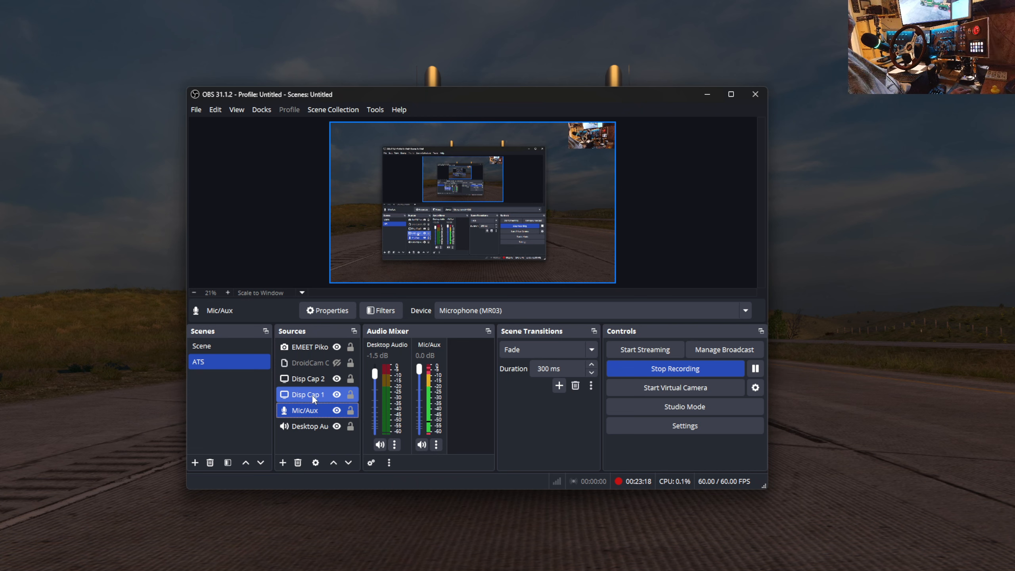
pyautogui.click(313, 395)
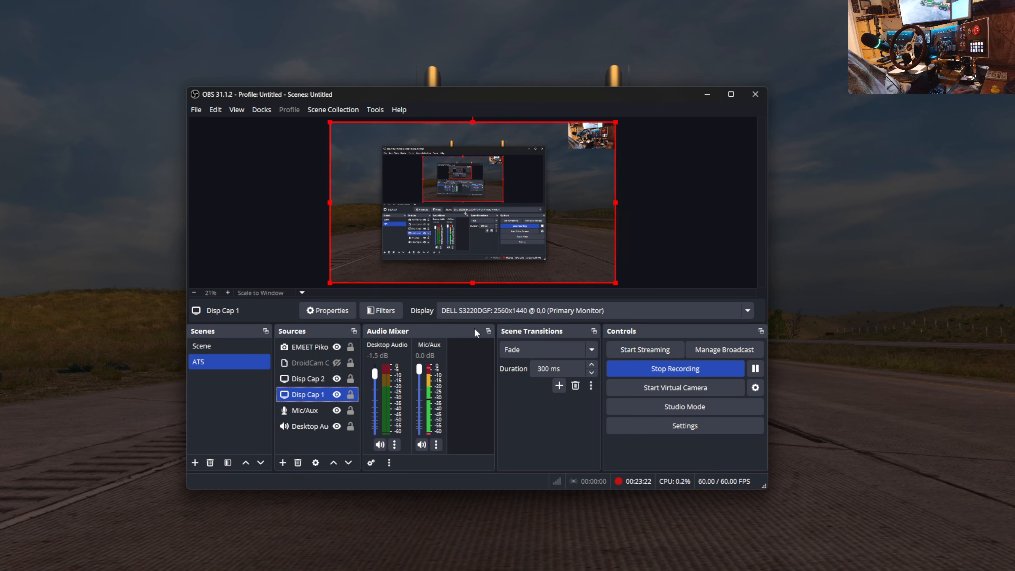
pyautogui.click(678, 264)
pyautogui.click(315, 379)
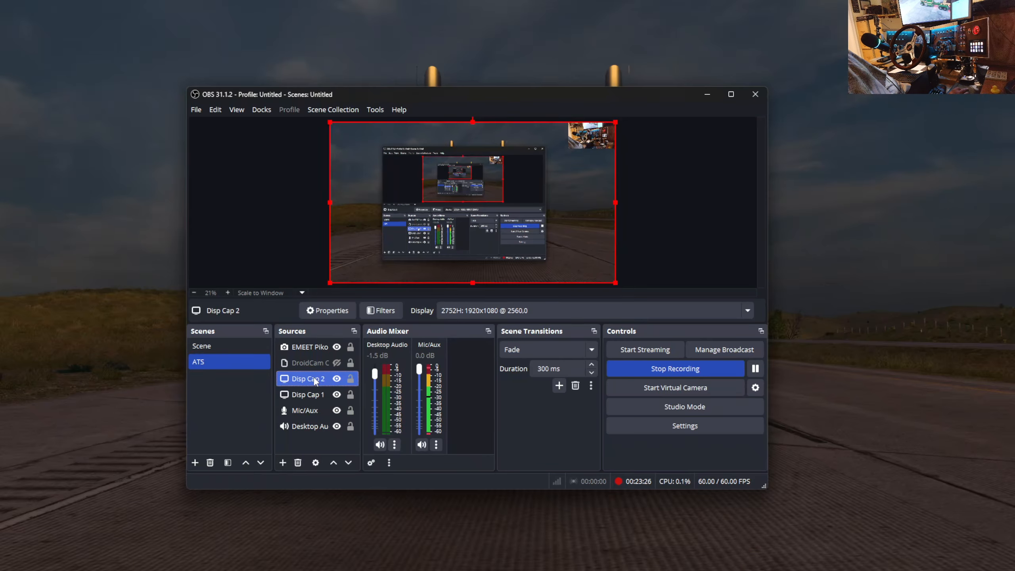
pyautogui.click(690, 235)
pyautogui.click(354, 368)
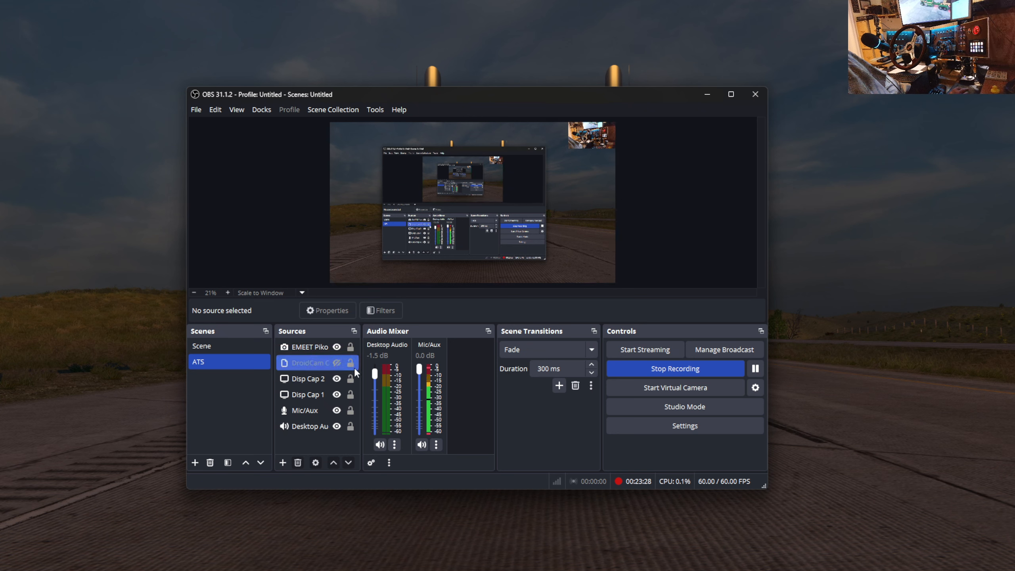
pyautogui.click(309, 394)
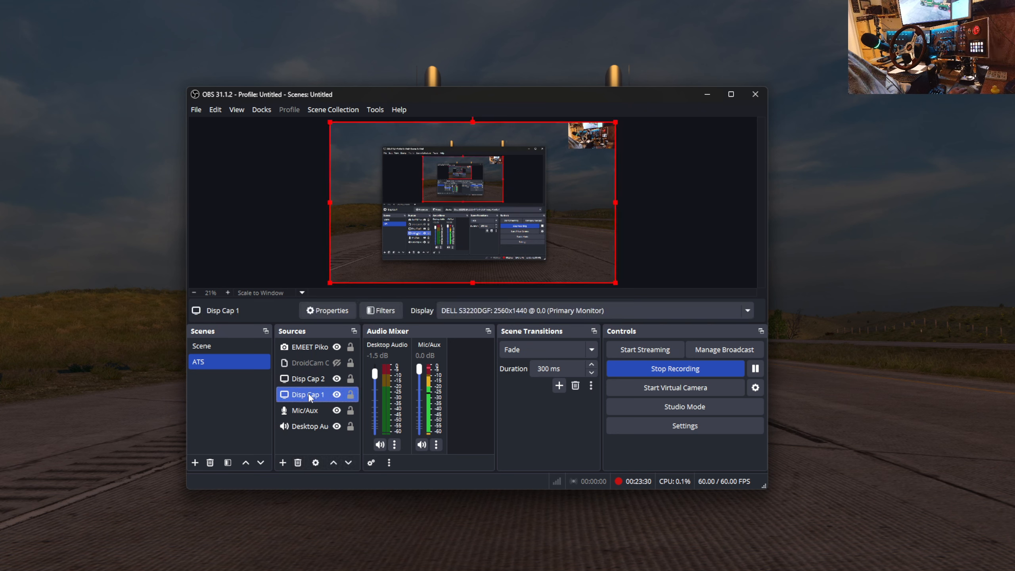
pyautogui.moveTo(308, 395); pyautogui.dragTo(305, 376)
pyautogui.click(643, 255)
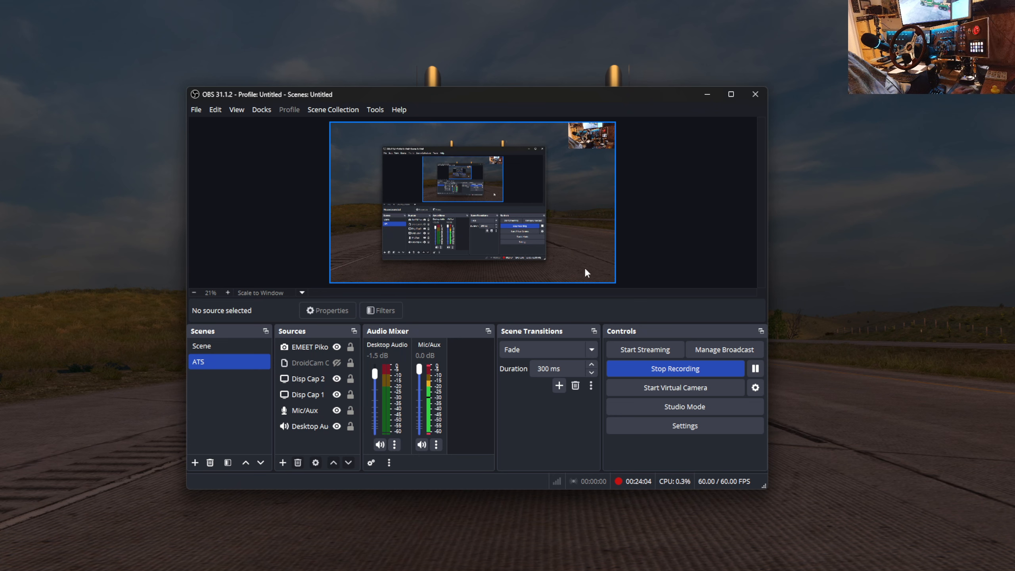
# Move the EMEET Piko camera below Disp Cap 2 in the source order, return it to first place, and clear the selection
pyautogui.click(306, 347)
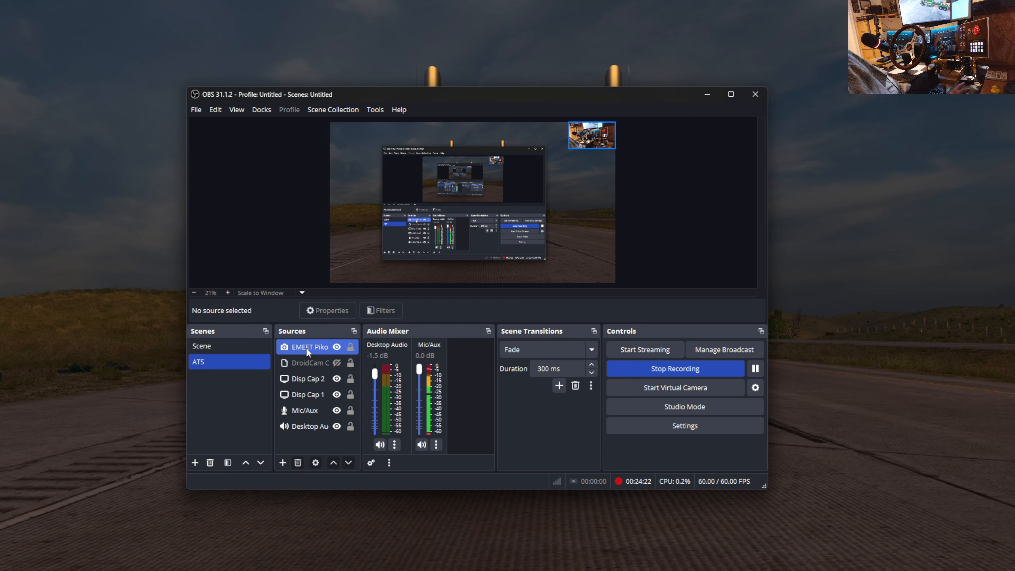
pyautogui.click(304, 380)
pyautogui.click(311, 347)
pyautogui.moveTo(310, 346); pyautogui.dragTo(313, 387)
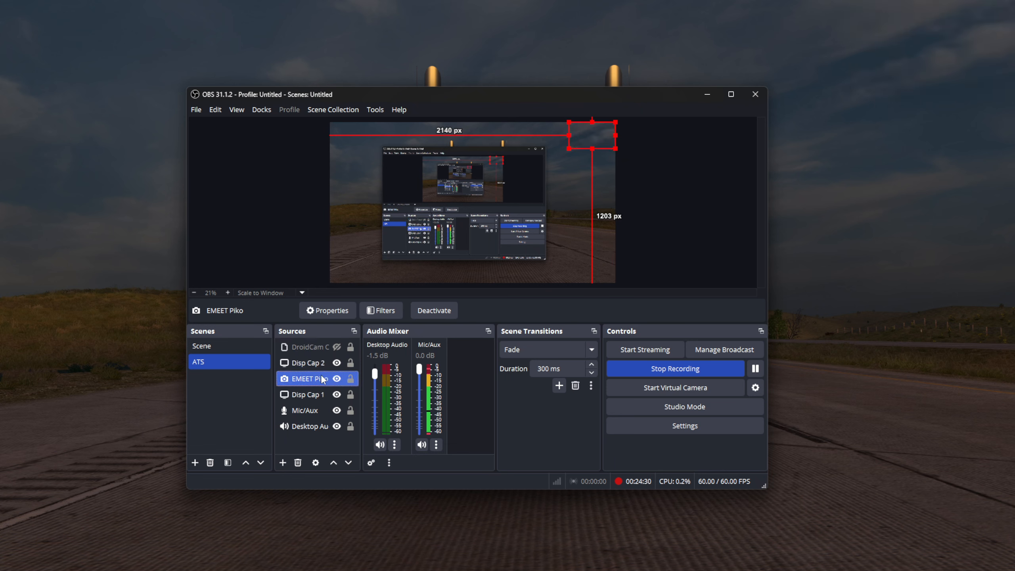
pyautogui.moveTo(318, 349); pyautogui.dragTo(316, 345)
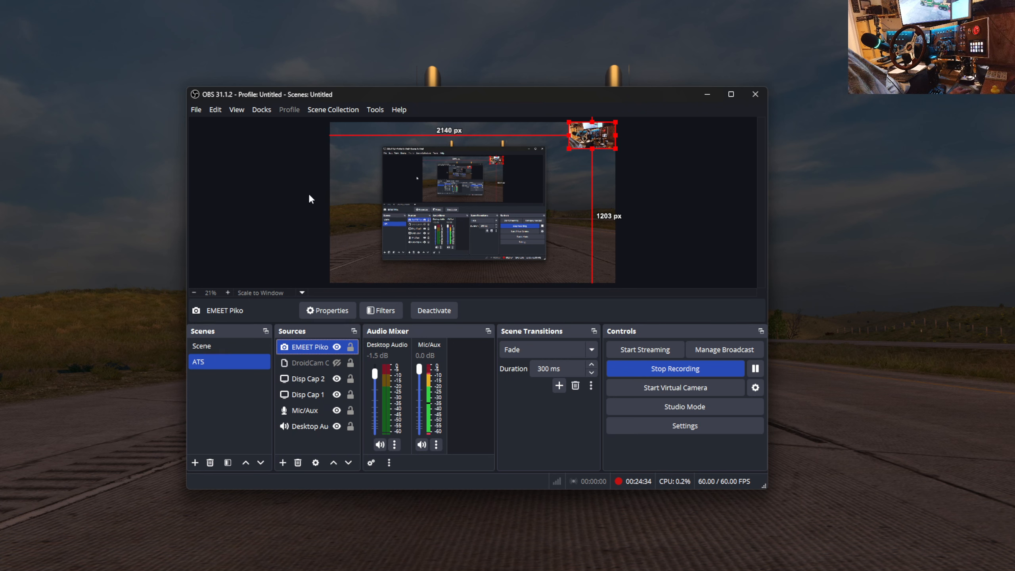
pyautogui.click(268, 204)
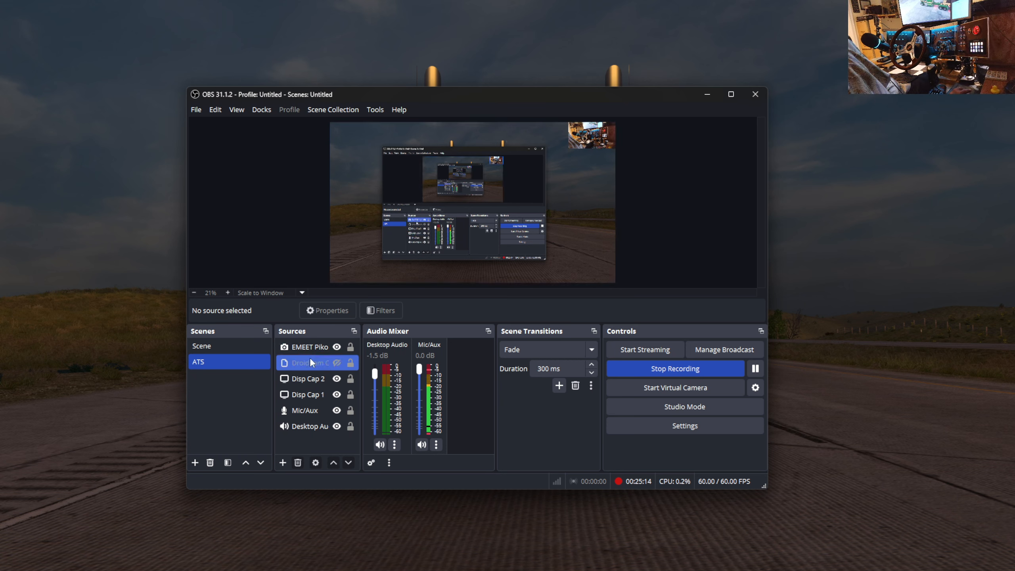
# Examine the capture method and display options in the Disp Cap 1 properties and cancel without changes
pyautogui.click(318, 399)
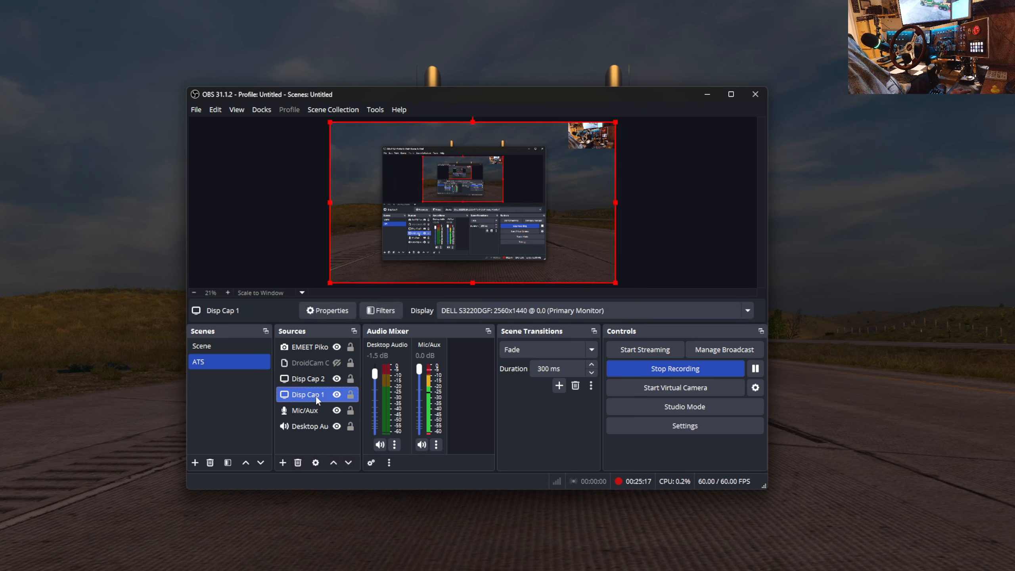
pyautogui.click(315, 463)
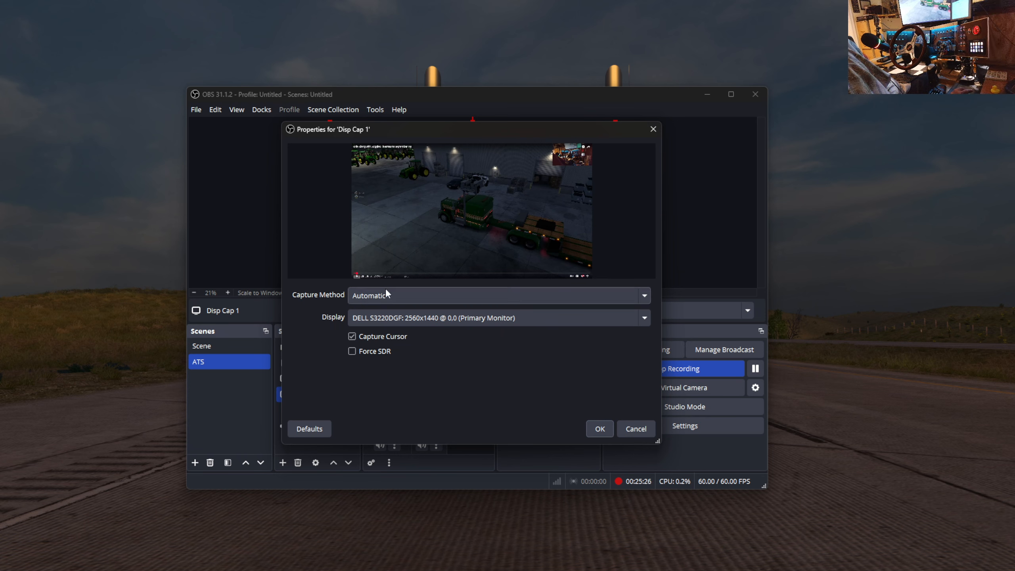
pyautogui.click(640, 299)
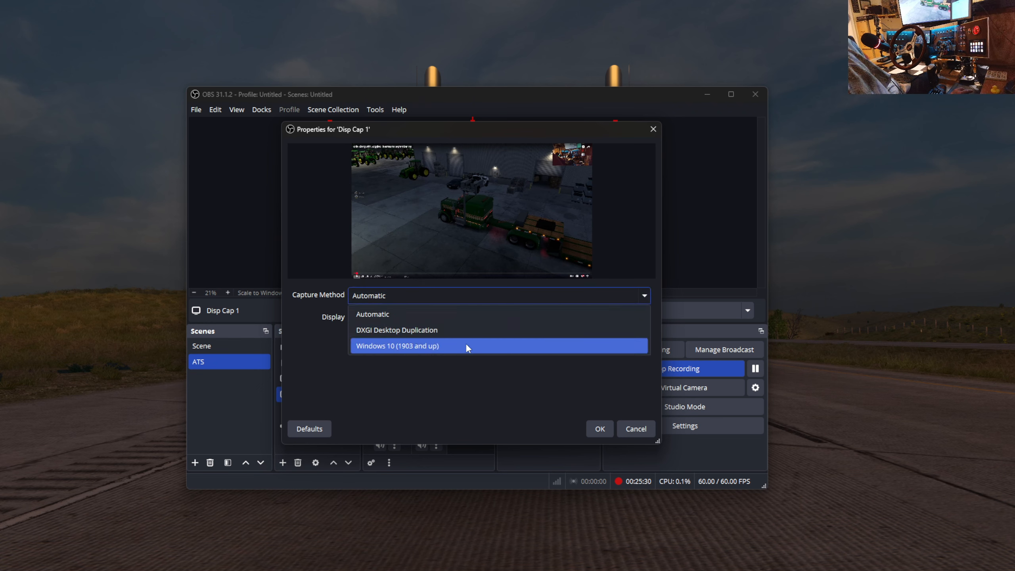
pyautogui.click(238, 220)
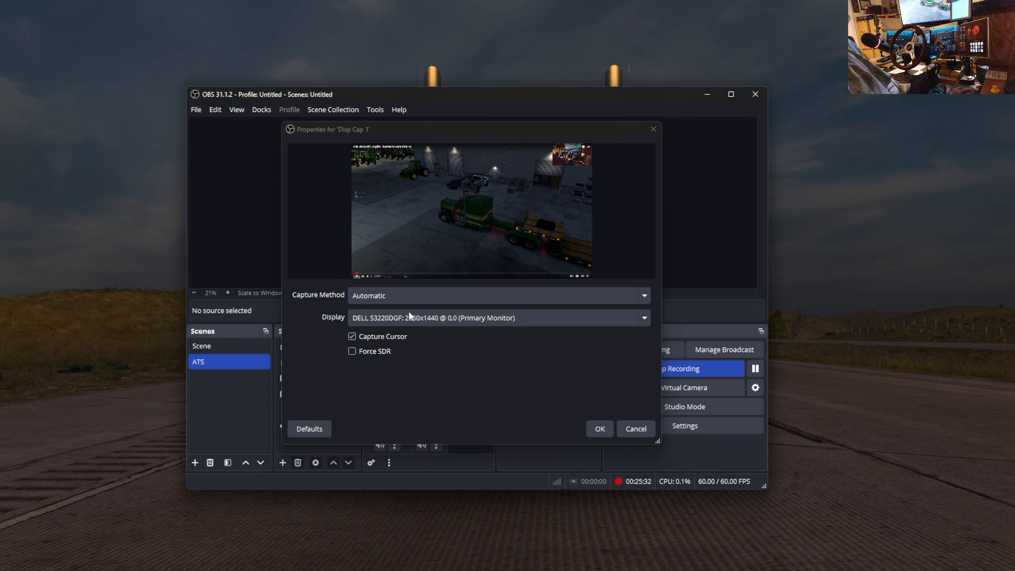
pyautogui.click(541, 317)
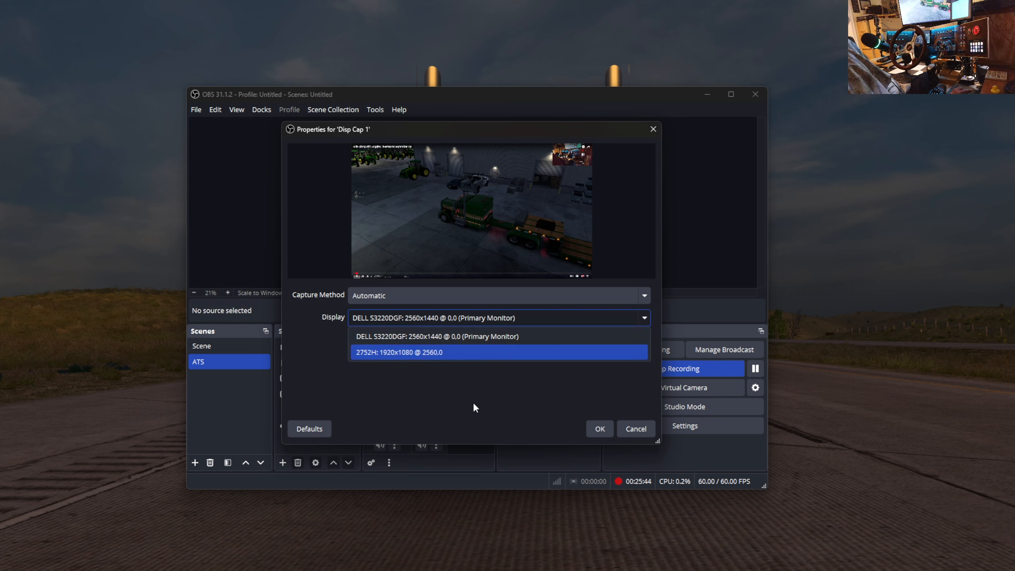
pyautogui.click(463, 402)
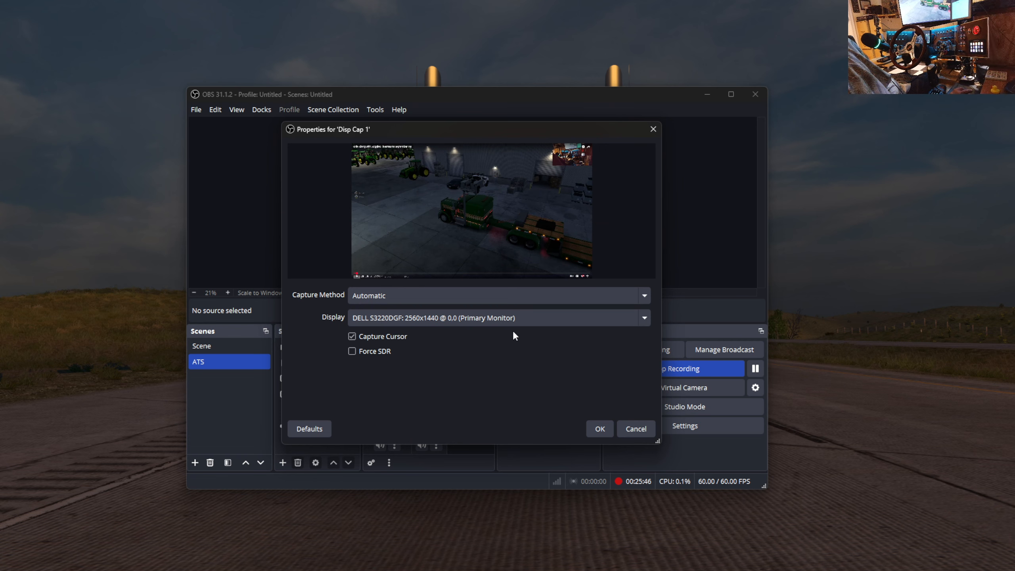
pyautogui.click(642, 318)
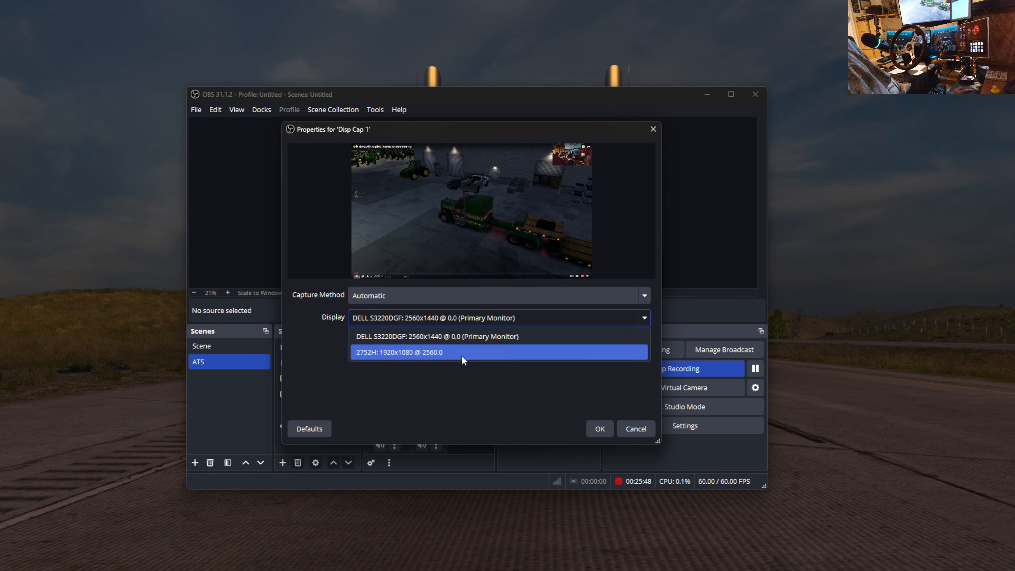
pyautogui.click(452, 379)
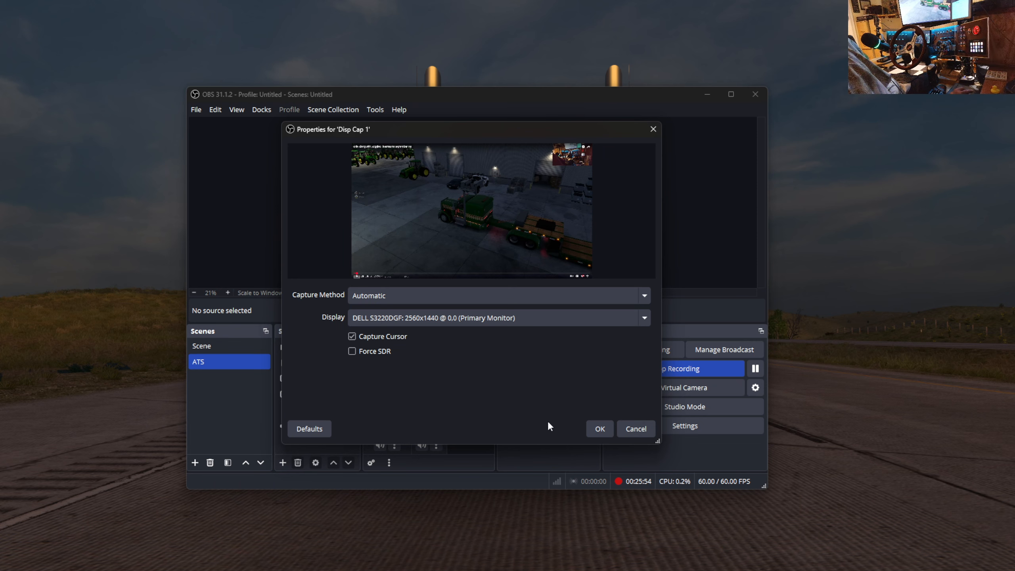
pyautogui.click(629, 430)
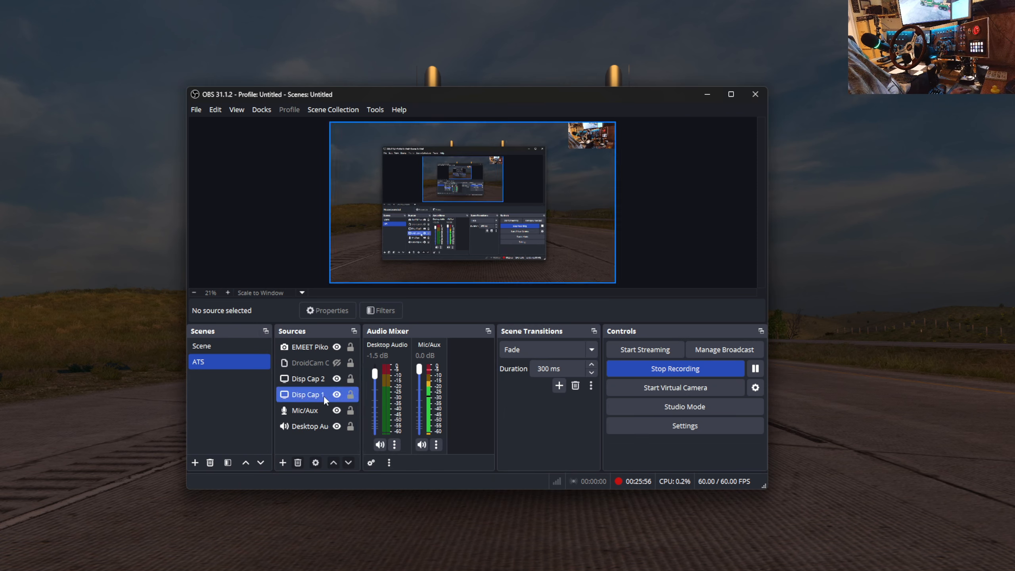
# View the source types and the prompt for a new Display Capture source without adding one
pyautogui.click(283, 463)
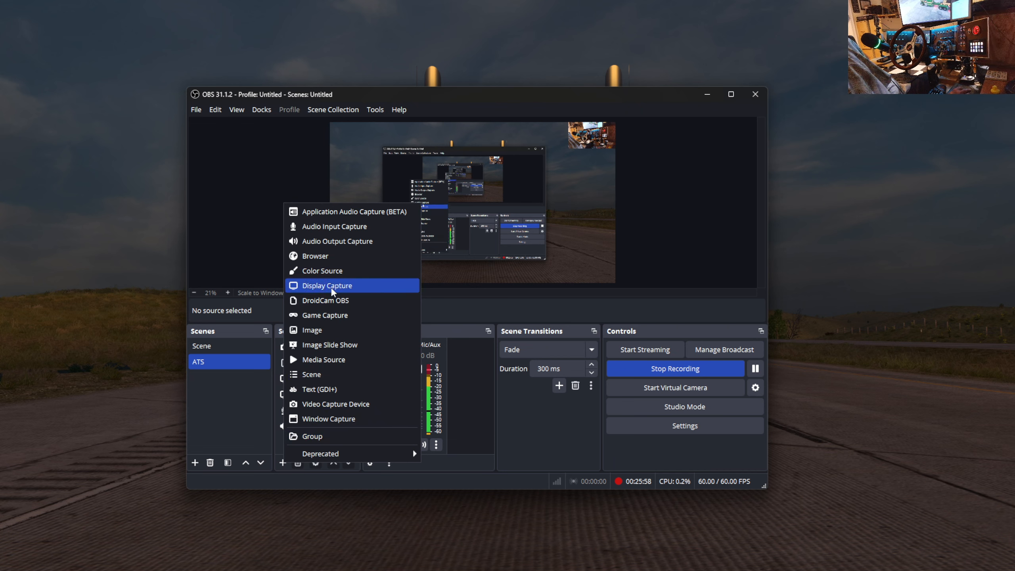
pyautogui.click(326, 286)
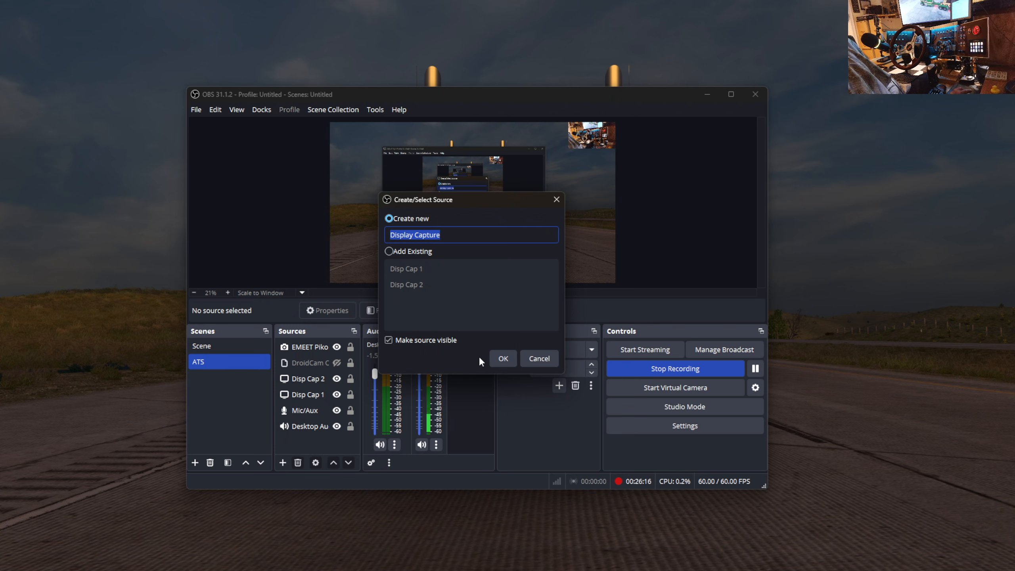
pyautogui.click(537, 359)
pyautogui.click(330, 425)
pyautogui.click(315, 435)
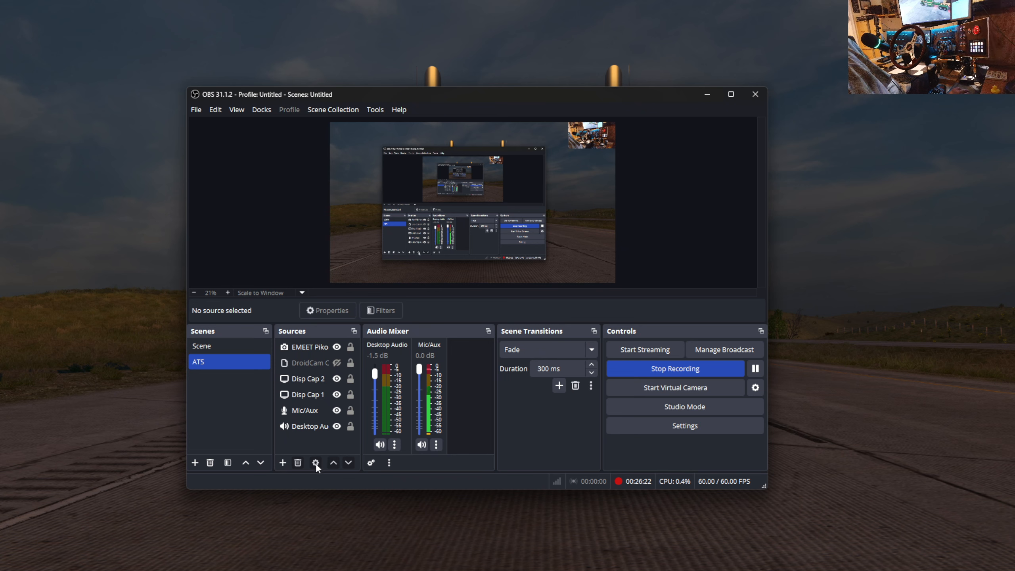
# Check the available displays in the Disp Cap 1 properties again and close them, keeping the DELL primary monitor
pyautogui.click(317, 395)
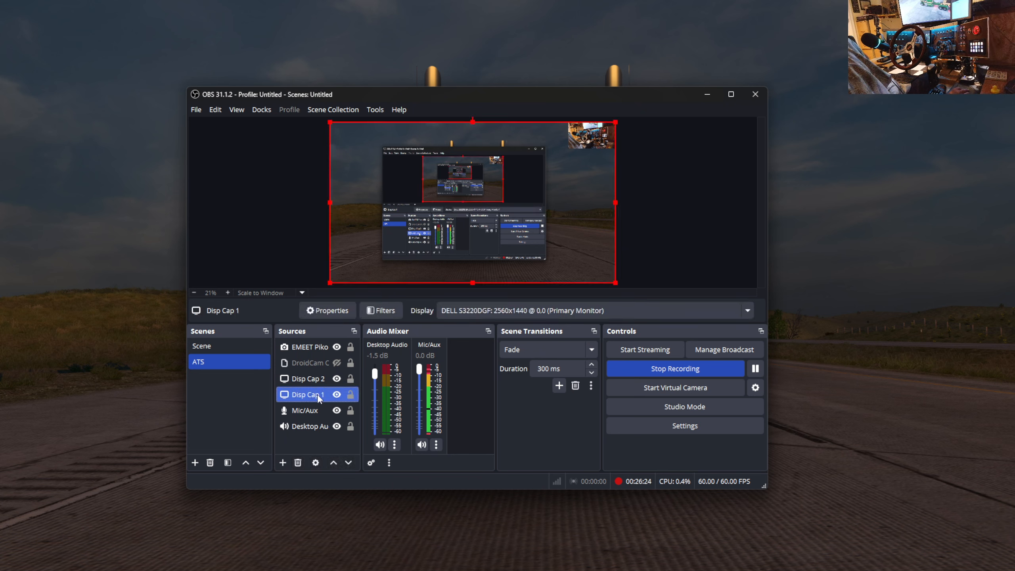
pyautogui.click(315, 463)
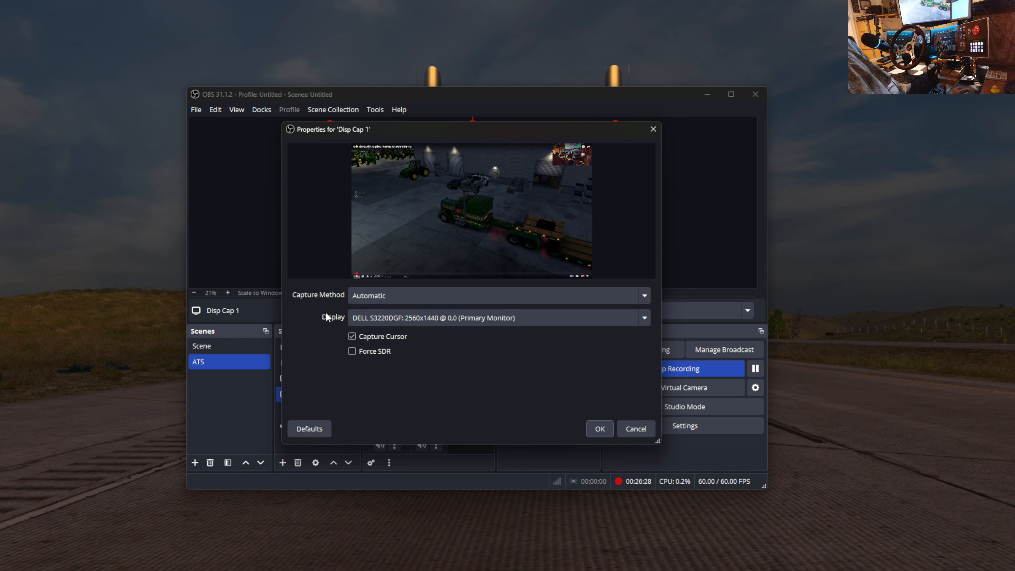
pyautogui.click(645, 318)
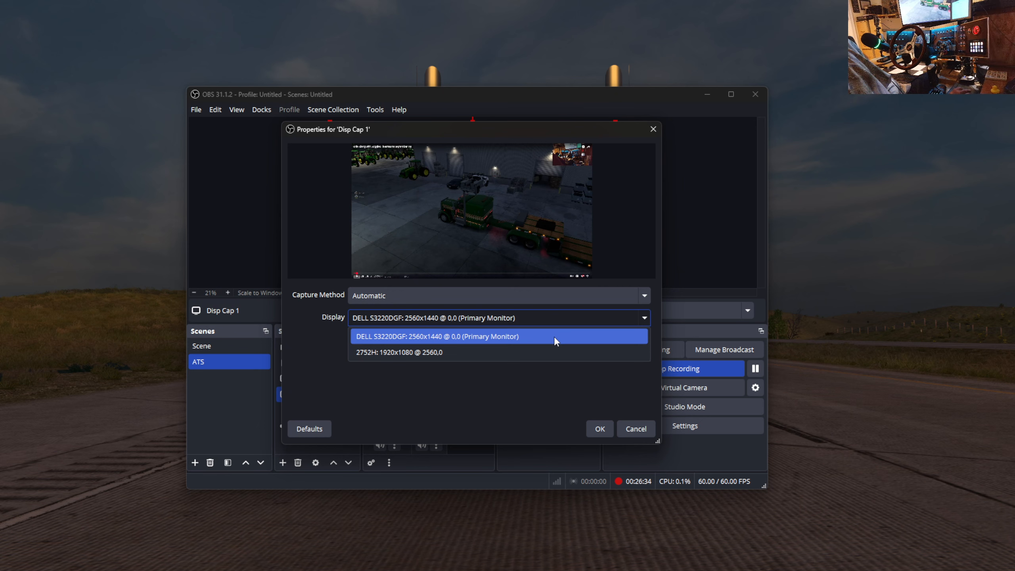
pyautogui.click(448, 375)
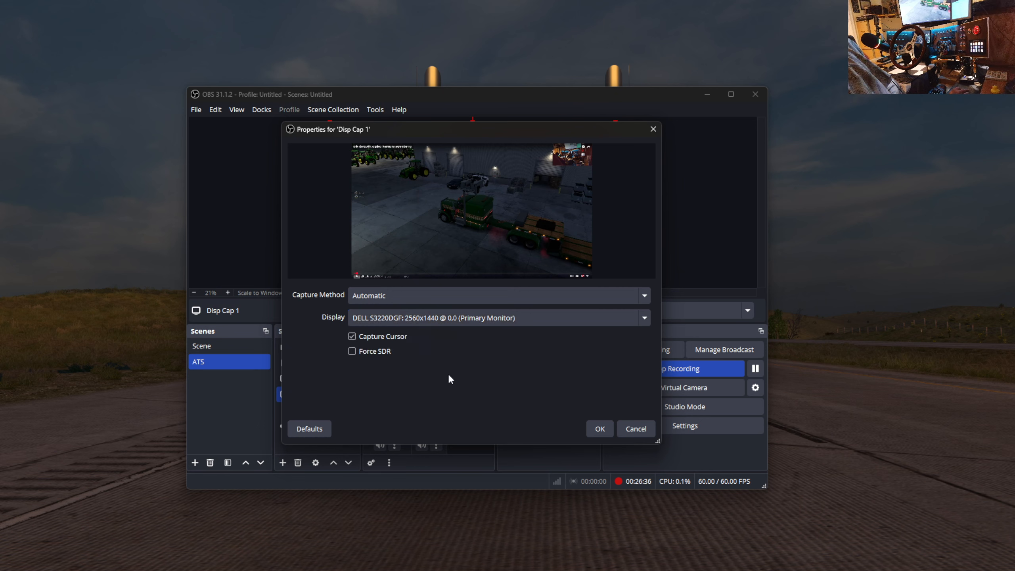
pyautogui.click(601, 429)
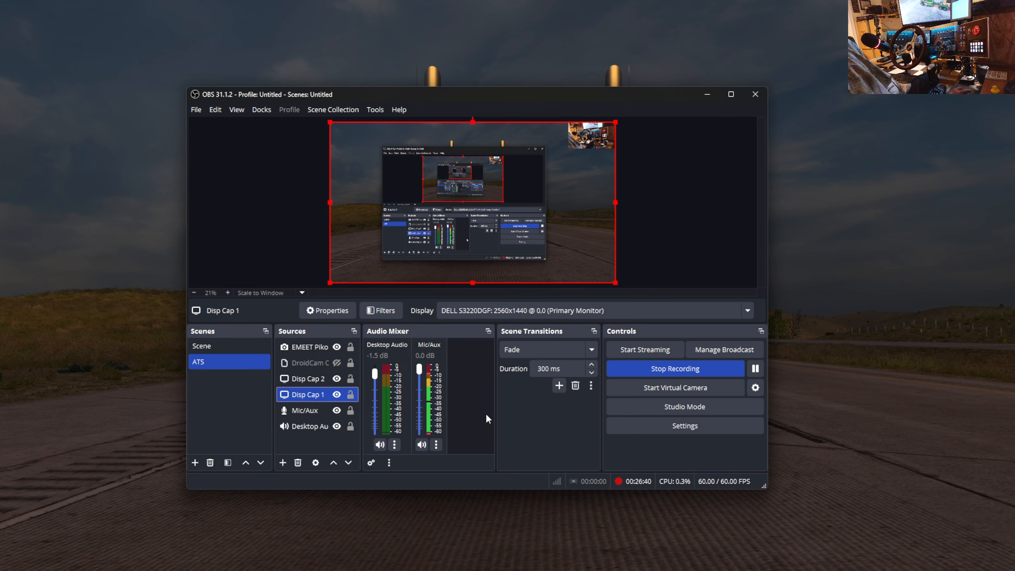
# Examine the resolution, video format and device settings in the DroidCam OBS source properties and close them without changes
pyautogui.keyDown('ctrl'); pyautogui.click(312, 379); pyautogui.keyUp('ctrl')
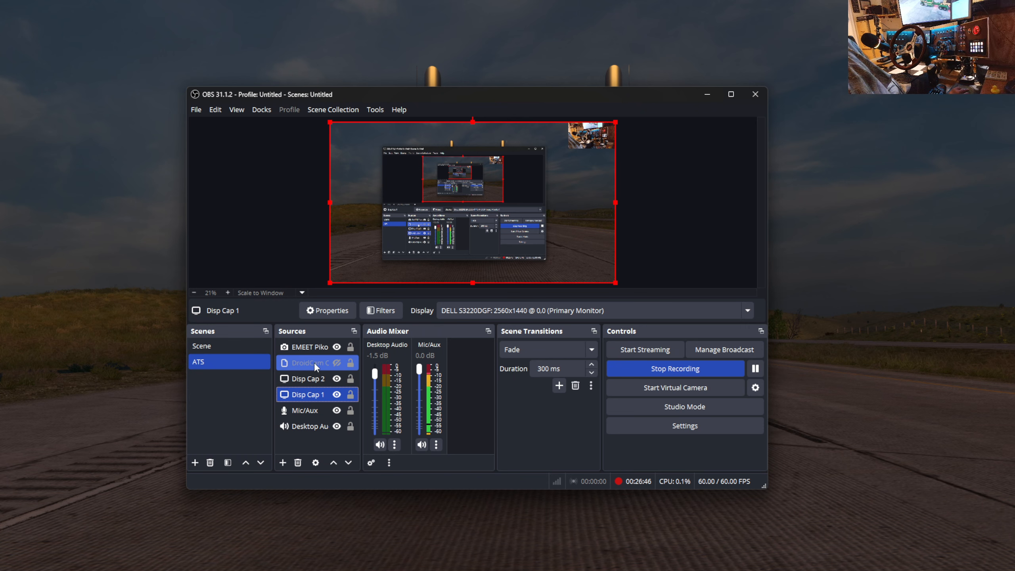
pyautogui.click(314, 362)
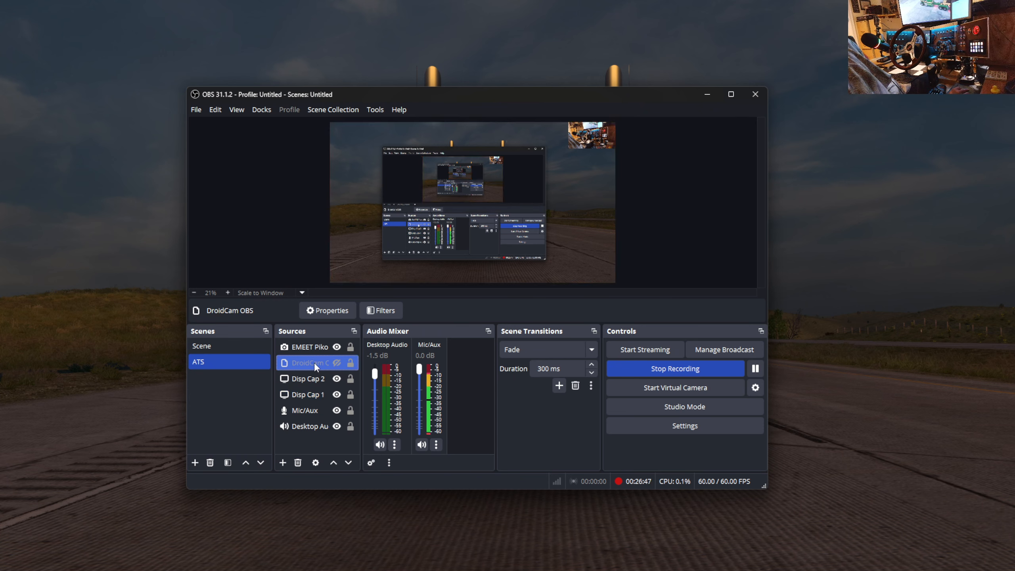
pyautogui.click(315, 463)
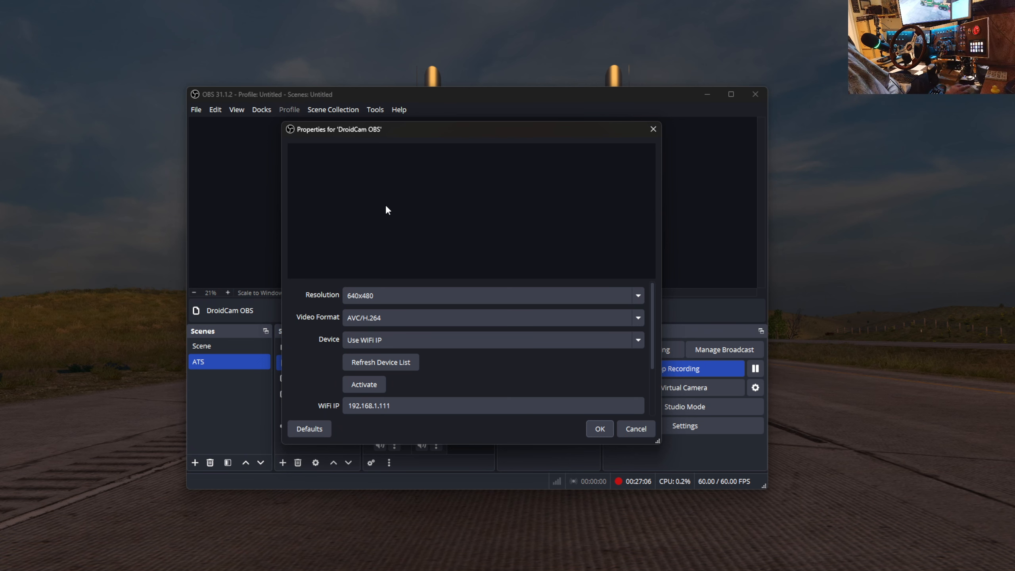
pyautogui.moveTo(526, 137); pyautogui.dragTo(434, 201)
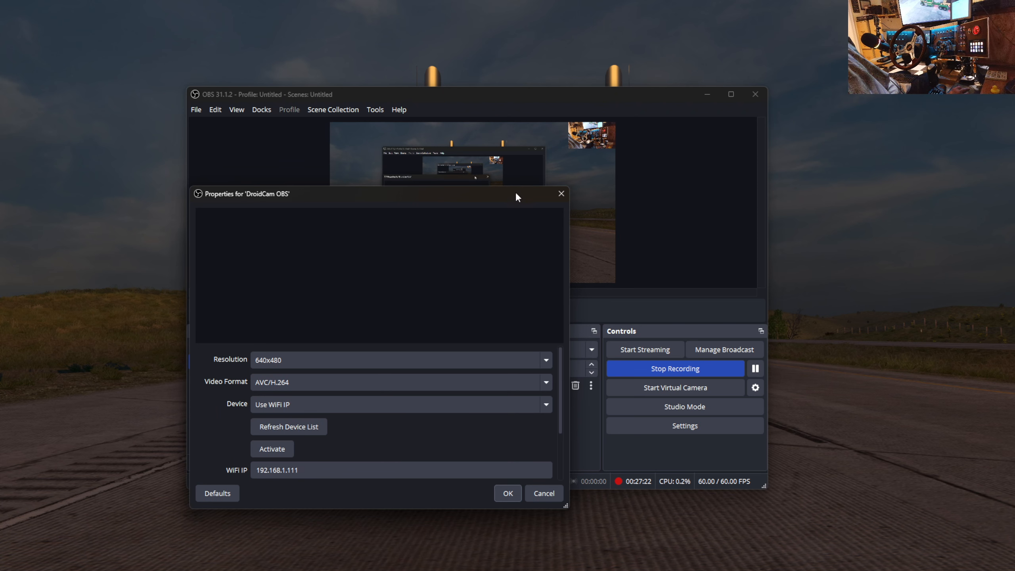
pyautogui.moveTo(515, 191); pyautogui.dragTo(616, 124)
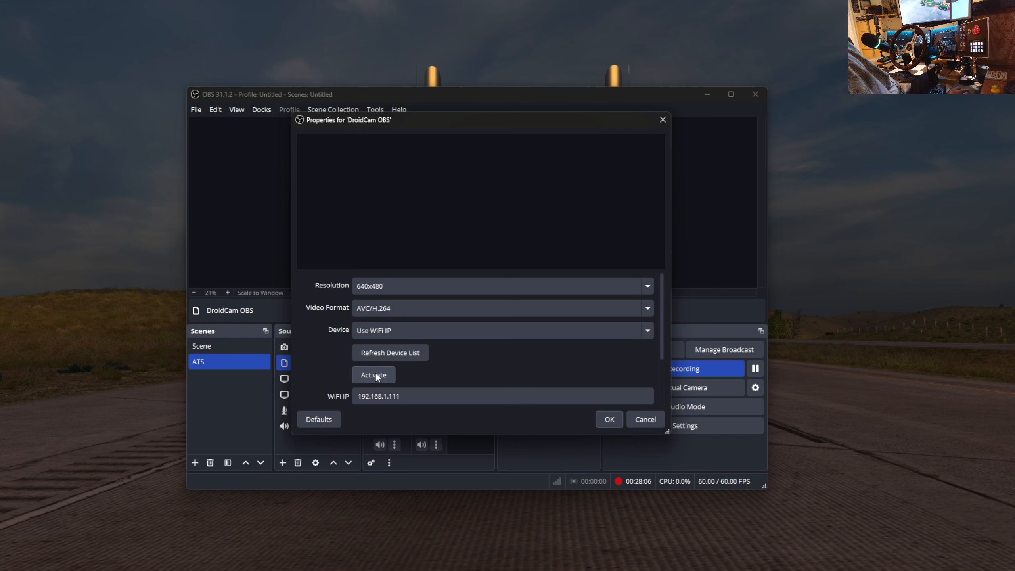
pyautogui.click(607, 420)
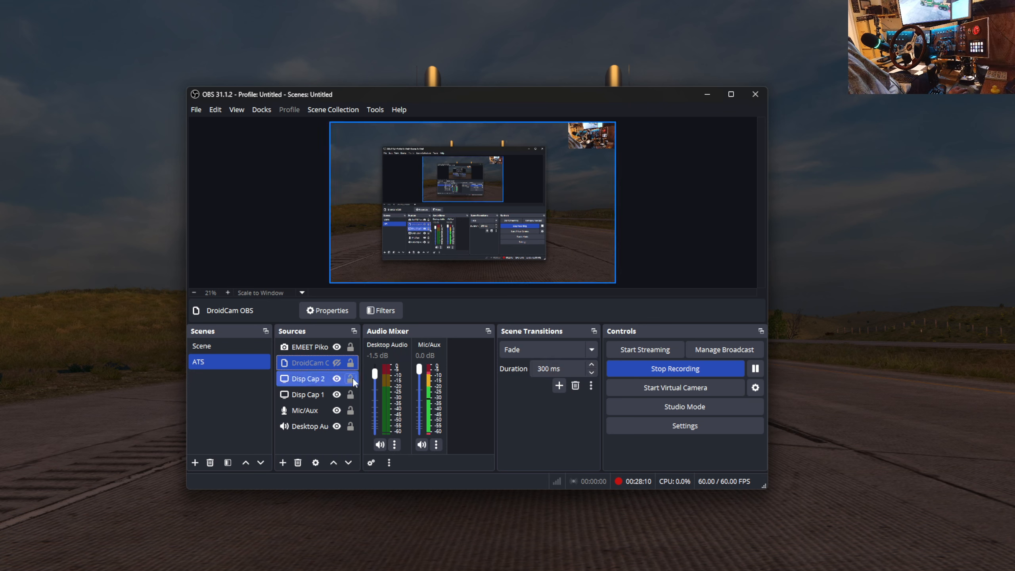
# Examine the device, resolution, FPS and video format settings in the EMEET Piko source properties and close them without changes
pyautogui.click(322, 347)
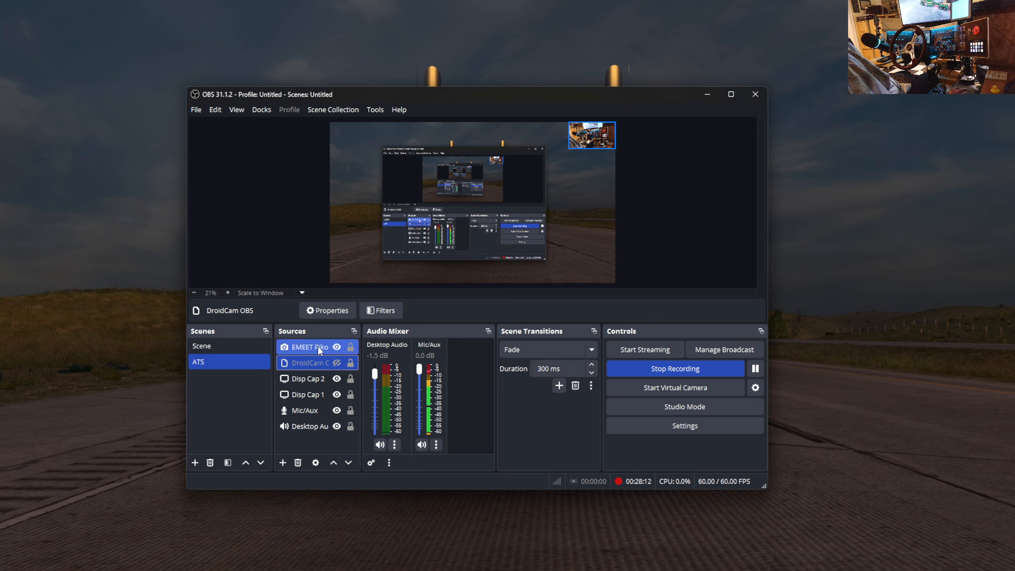
pyautogui.click(317, 345)
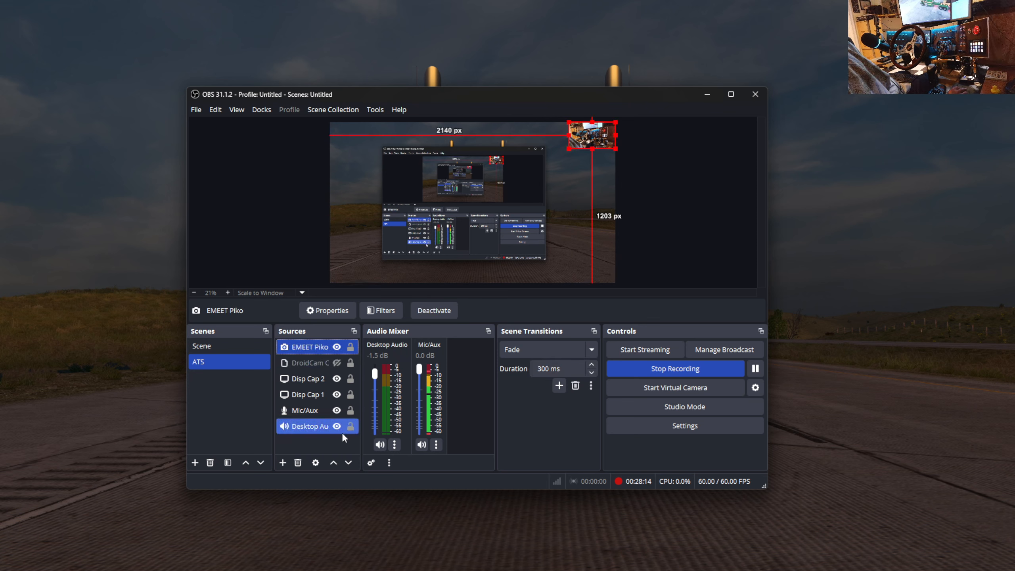
pyautogui.click(316, 463)
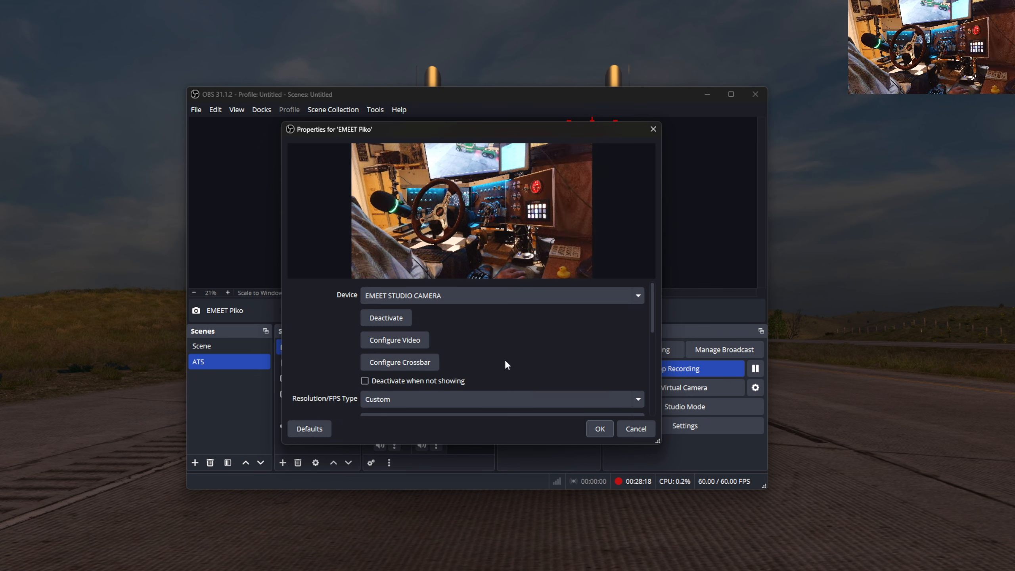
pyautogui.scroll(-1, 509, 349)
pyautogui.scroll(-1, 509, 349)
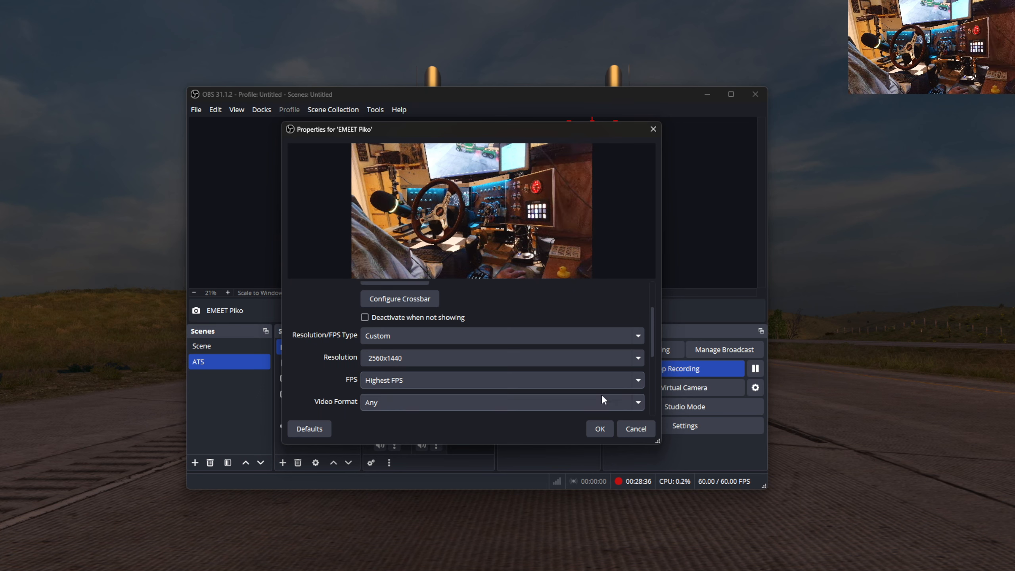
pyautogui.click(600, 429)
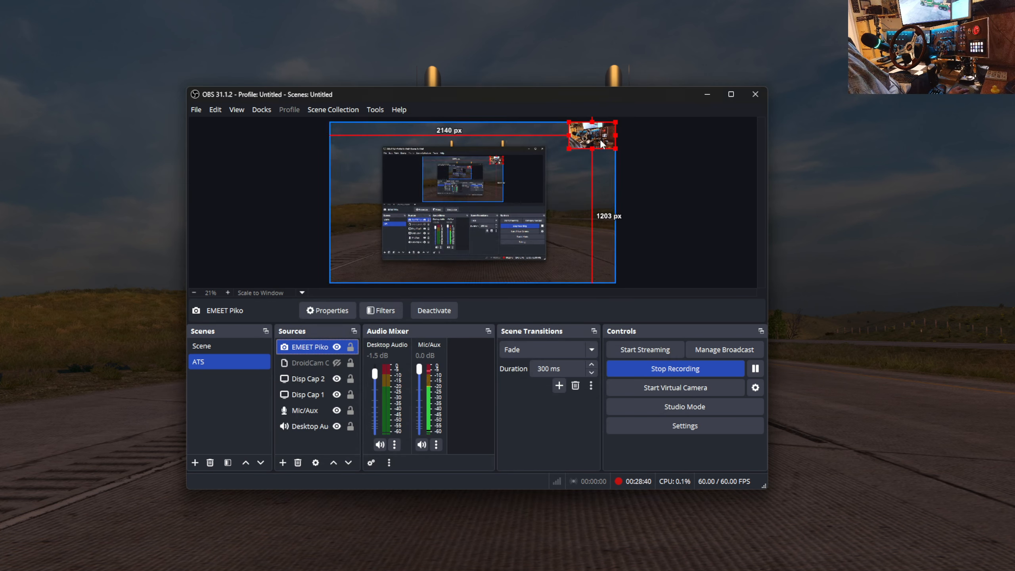
pyautogui.moveTo(602, 144)
pyautogui.mouseDown()
pyautogui.moveTo(564, 154)
pyautogui.moveTo(525, 195)
pyautogui.moveTo(498, 197)
pyautogui.moveTo(538, 188)
pyautogui.moveTo(593, 138)
pyautogui.mouseUp()
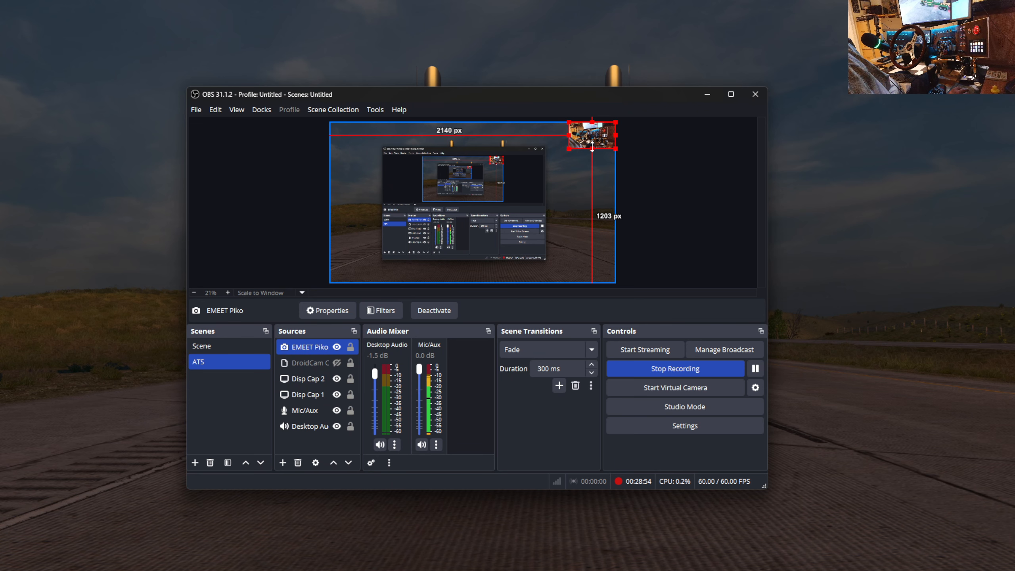
pyautogui.click(576, 171)
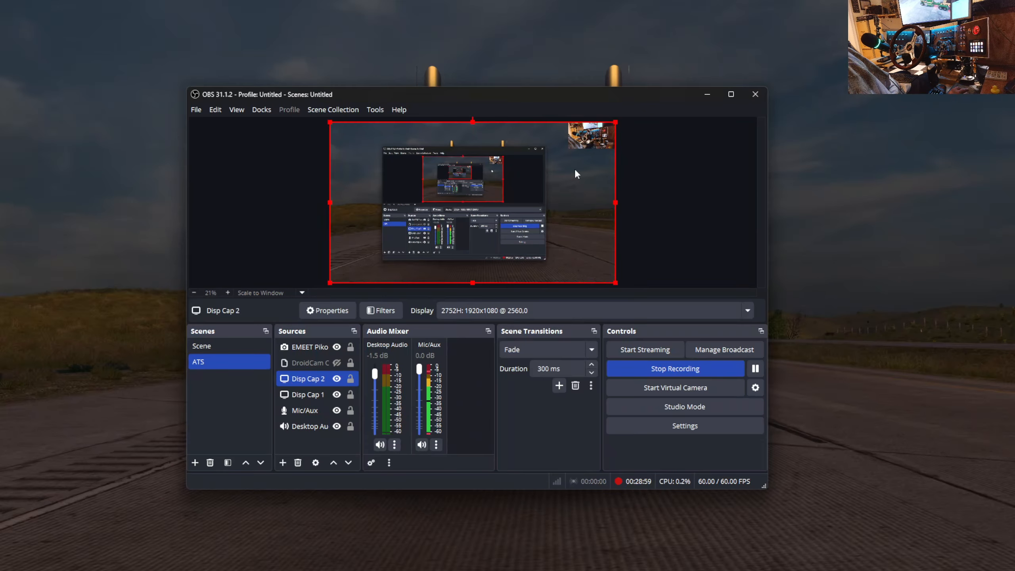
pyautogui.click(675, 188)
pyautogui.click(309, 346)
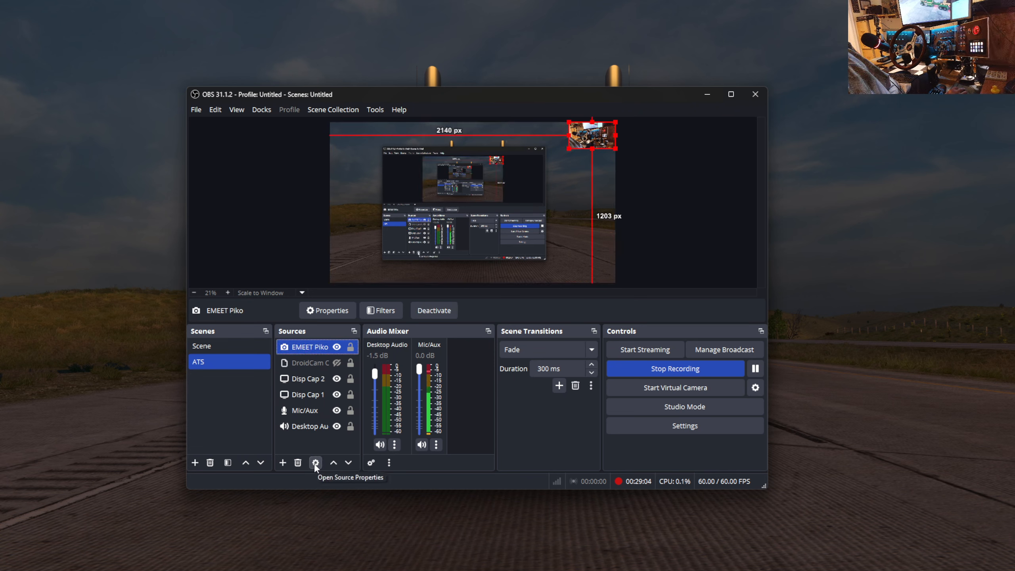
# Add a new Video Capture Device source to the ATS scene using the EMEET Piko+ device with the device default resolution
pyautogui.click(281, 463)
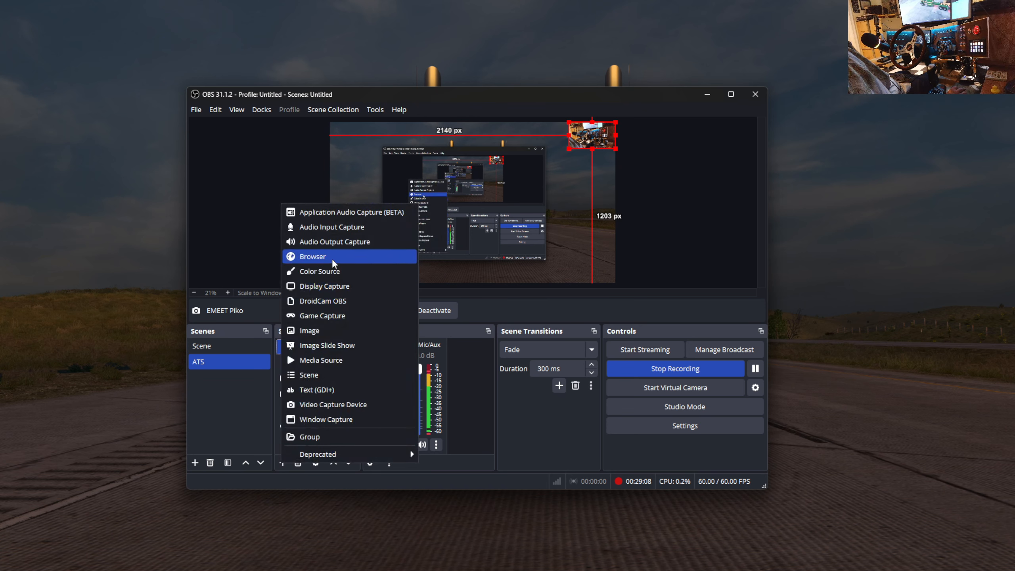
pyautogui.click(326, 405)
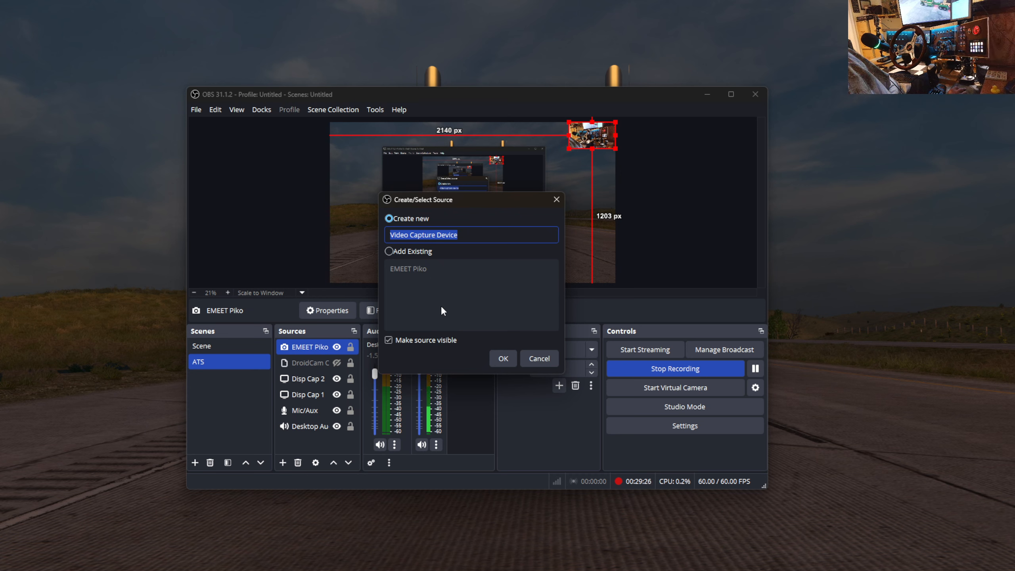
pyautogui.click(503, 359)
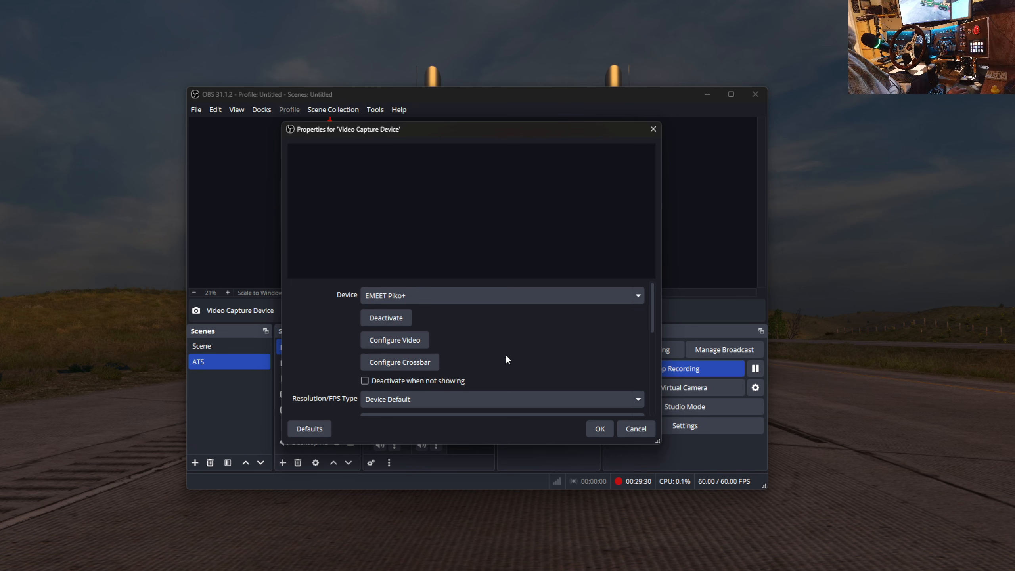
pyautogui.click(653, 129)
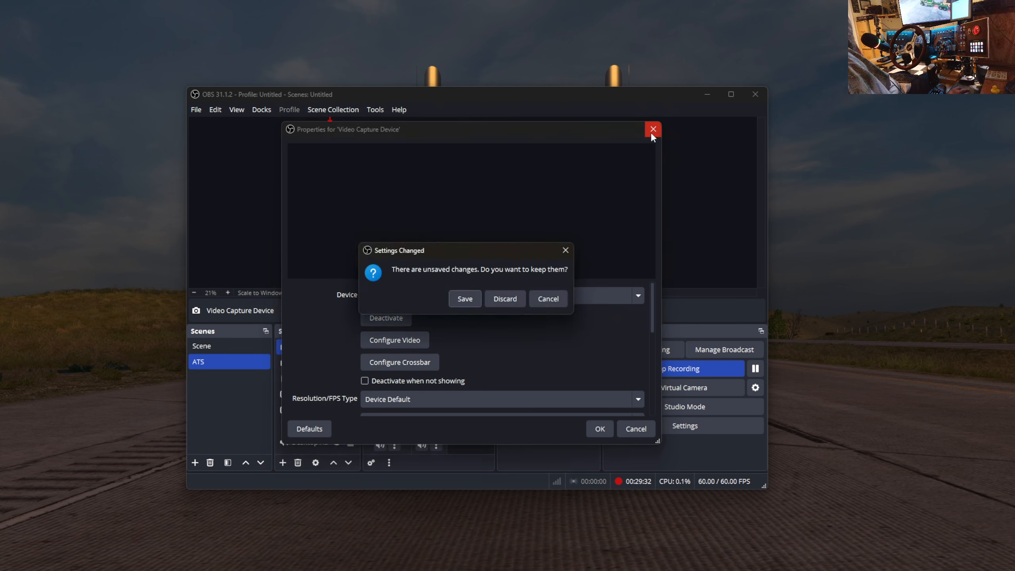
pyautogui.click(542, 298)
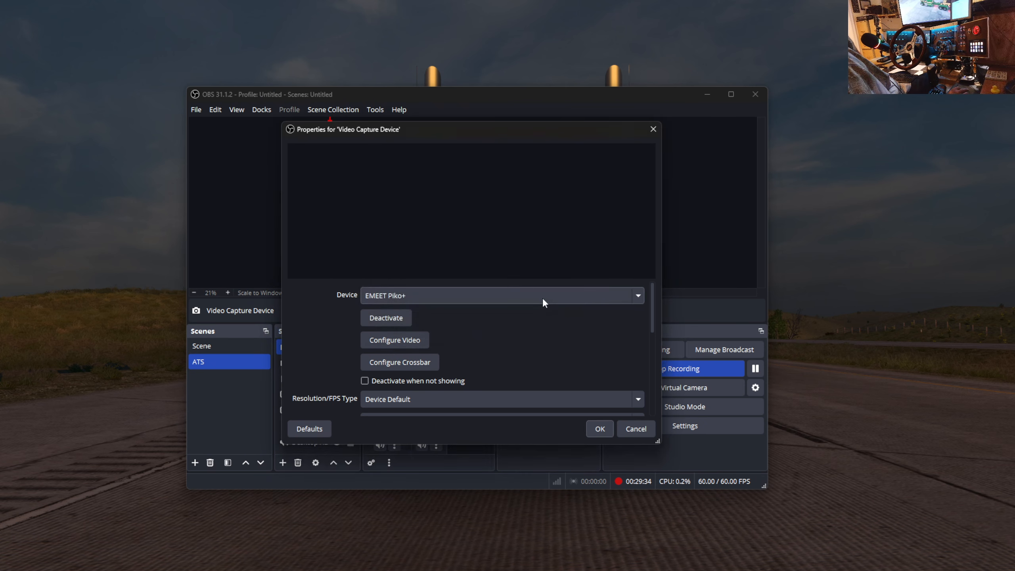
pyautogui.click(599, 429)
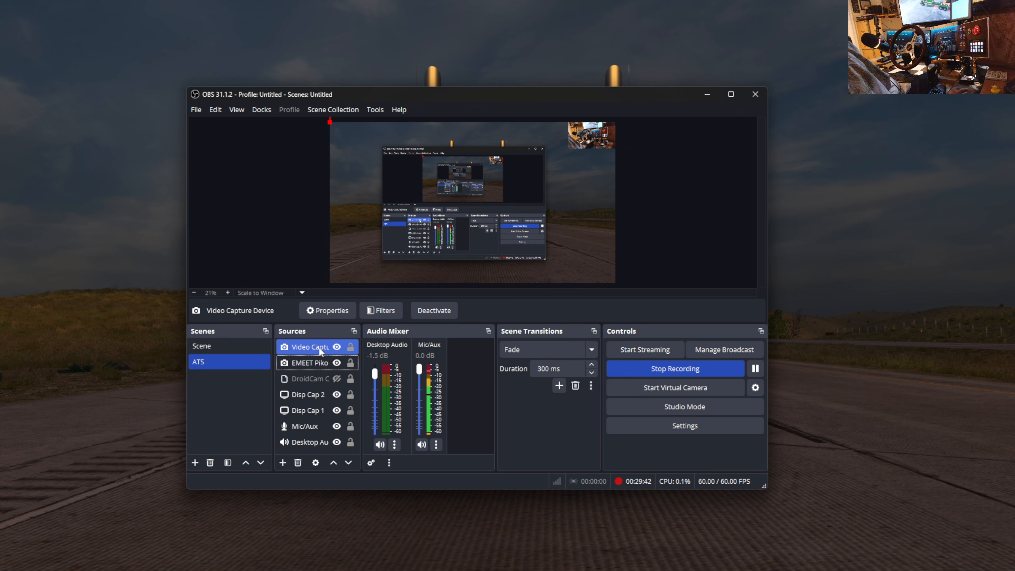
# View the audio filters applied to the Mic/Aux source and close them without changes
pyautogui.keyDown('ctrl'); pyautogui.click(287, 427); pyautogui.keyUp('ctrl')
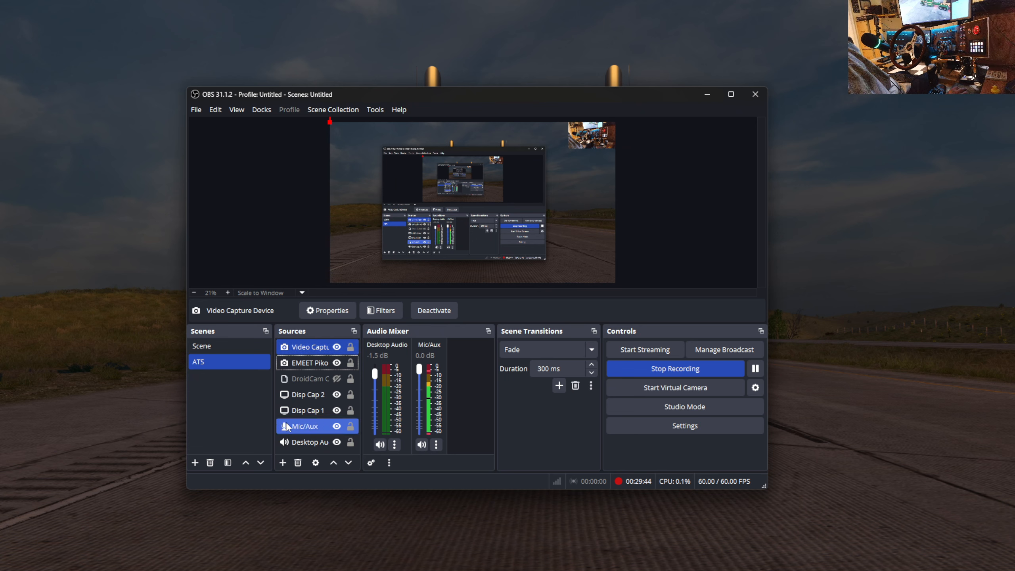
pyautogui.click(310, 428)
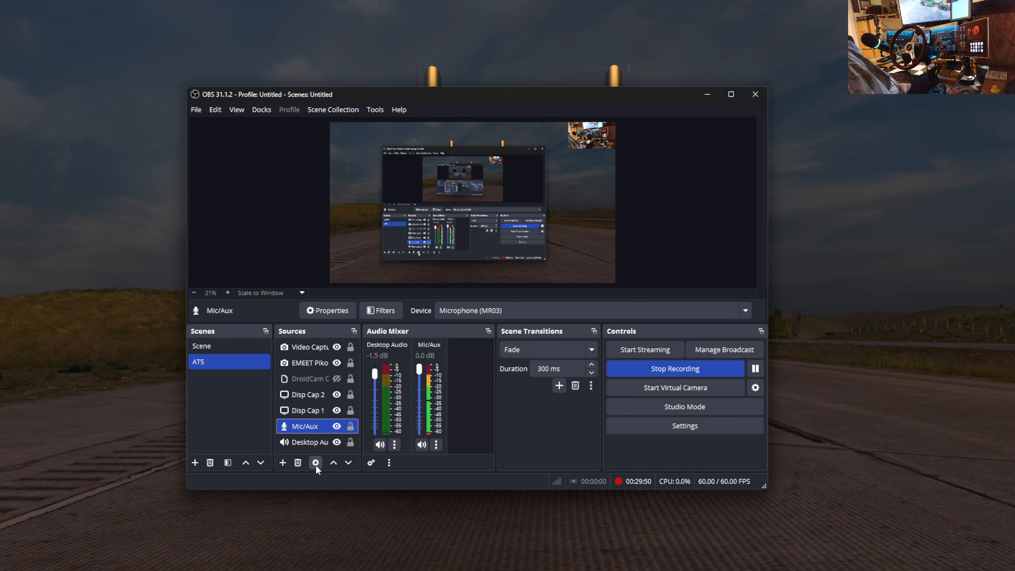
pyautogui.click(381, 311)
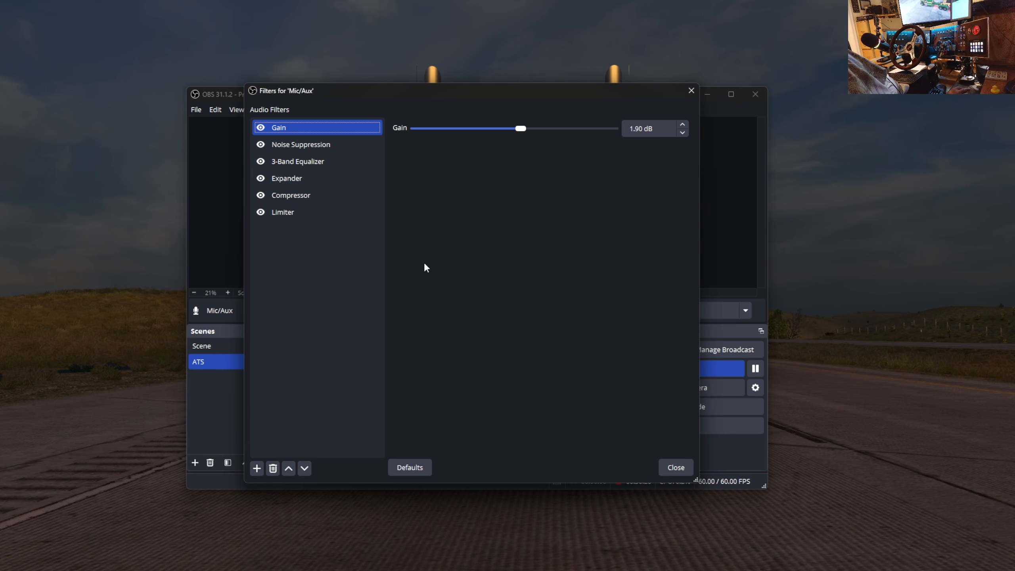
pyautogui.click(691, 90)
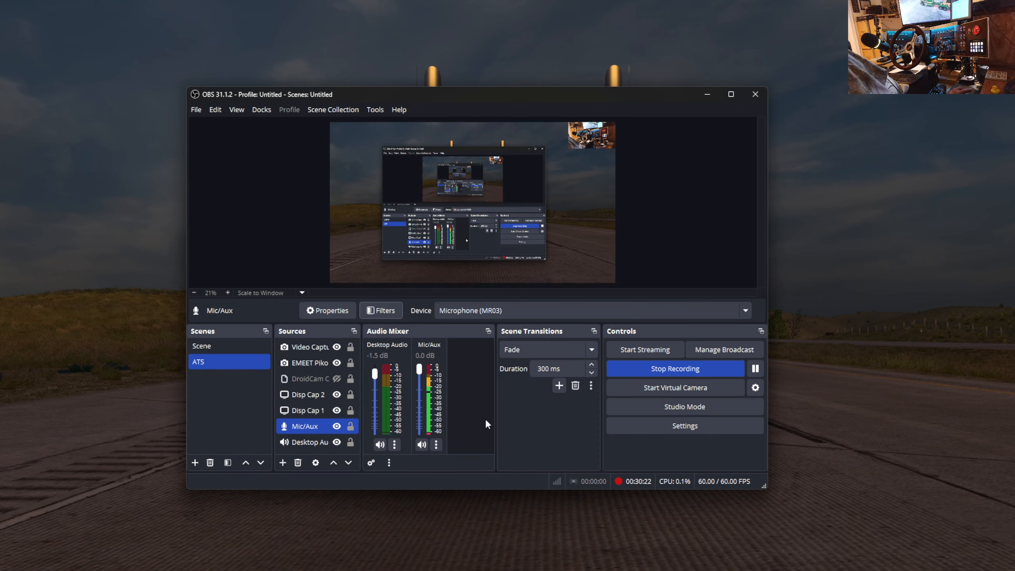
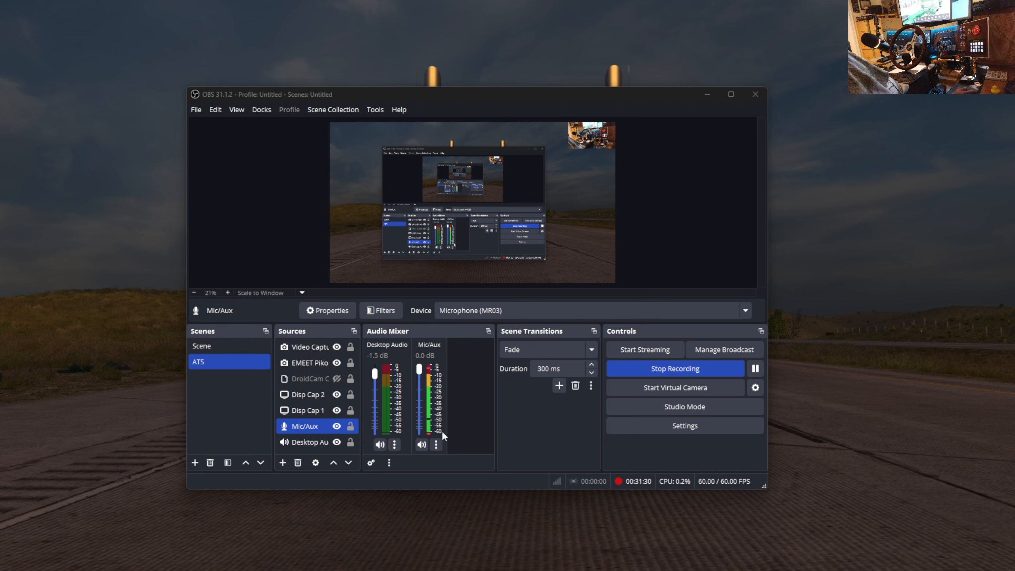
# Detach the Audio Mixer, Scene Transitions and Sources docks from the main window and restore the full dock layout
pyautogui.click(488, 331)
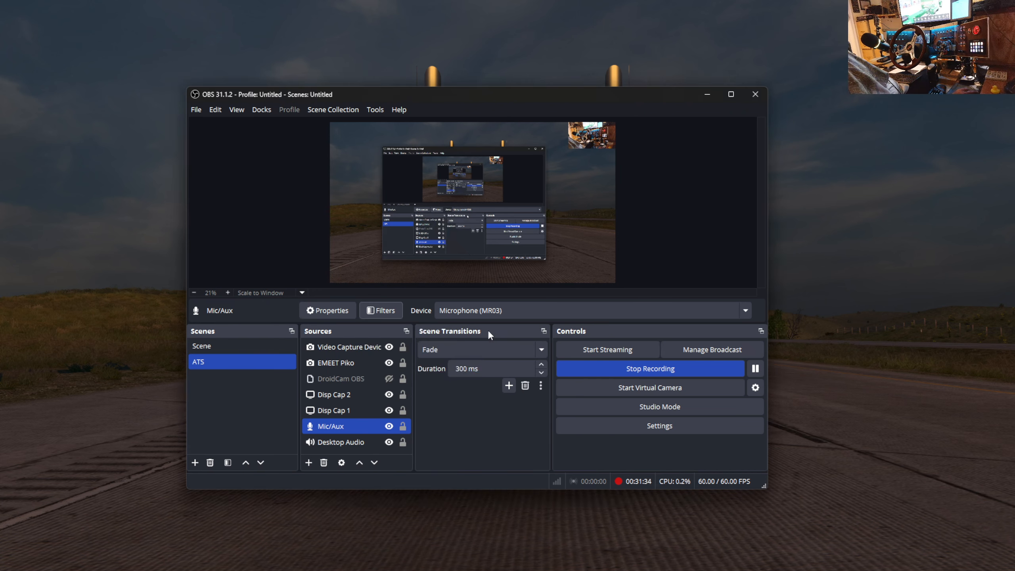
pyautogui.click(544, 331)
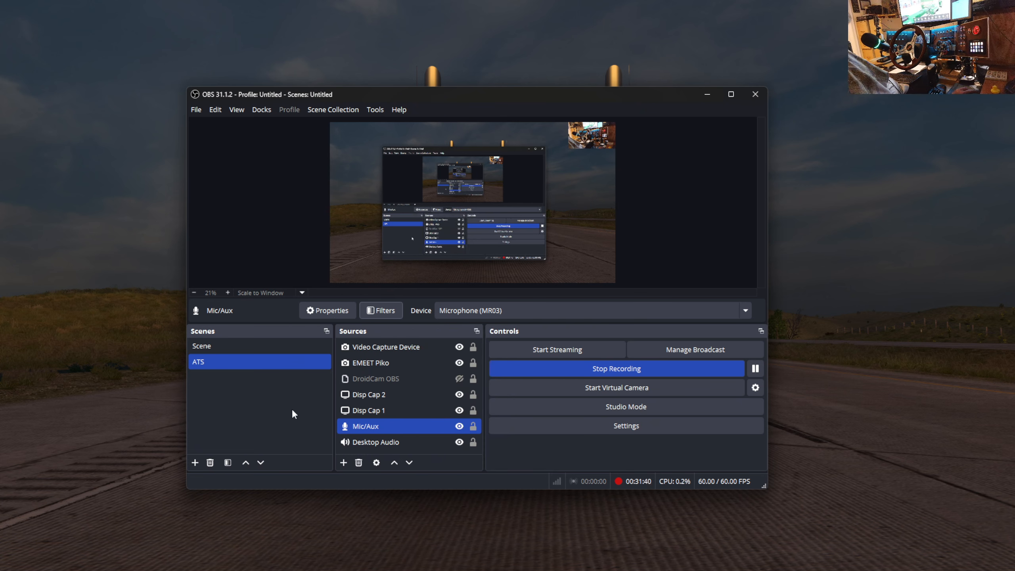
pyautogui.click(479, 330)
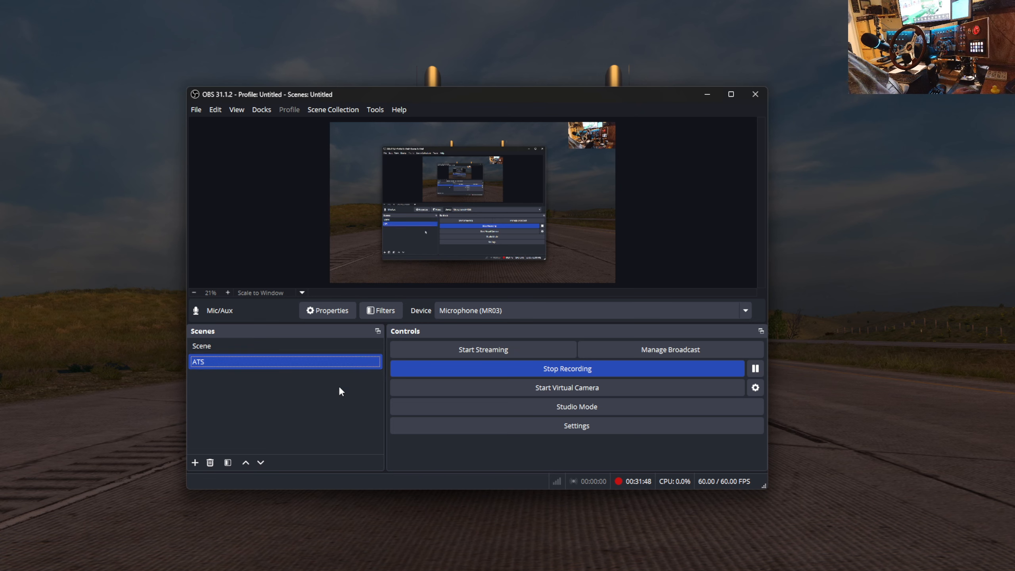
pyautogui.click(302, 362)
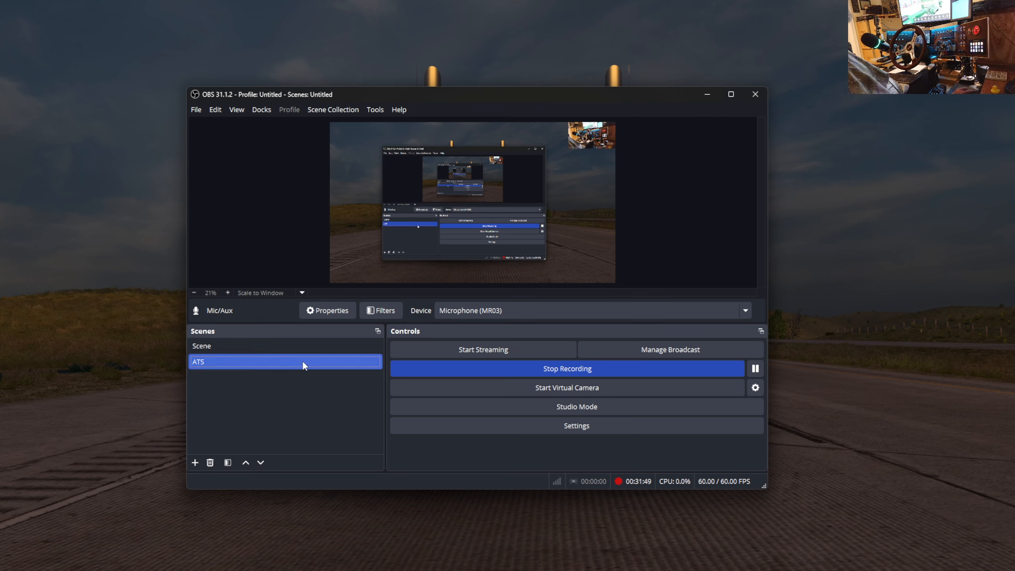
pyautogui.click(761, 331)
pyautogui.click(761, 331)
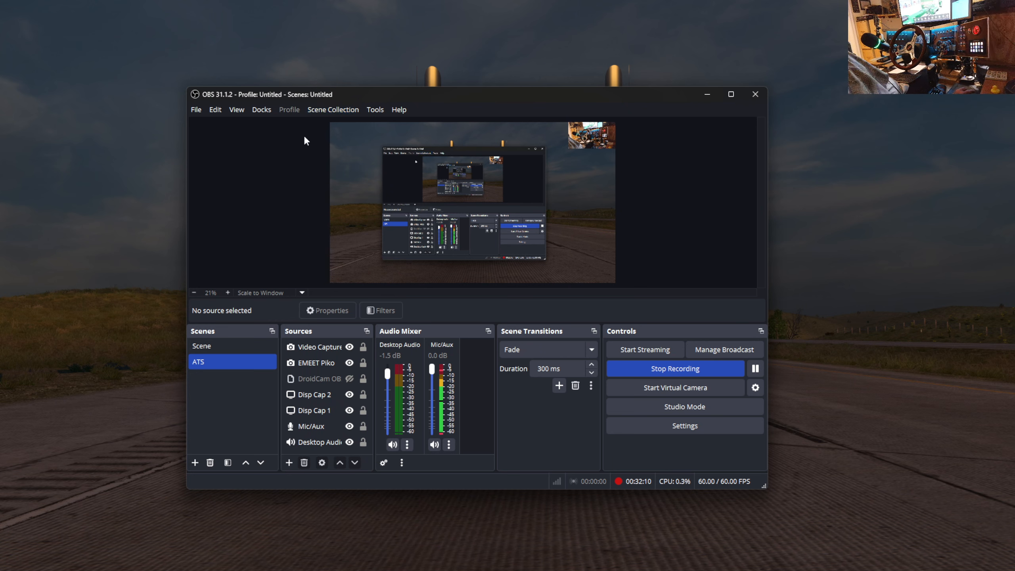
# Look over the available docks and the interface view options without changing any
pyautogui.click(328, 110)
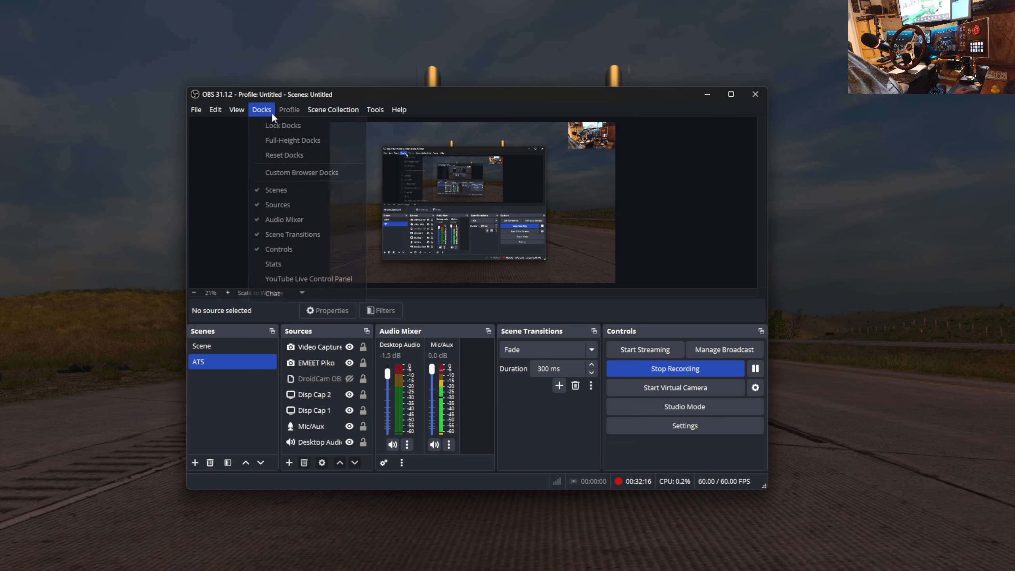
pyautogui.moveTo(245, 116)
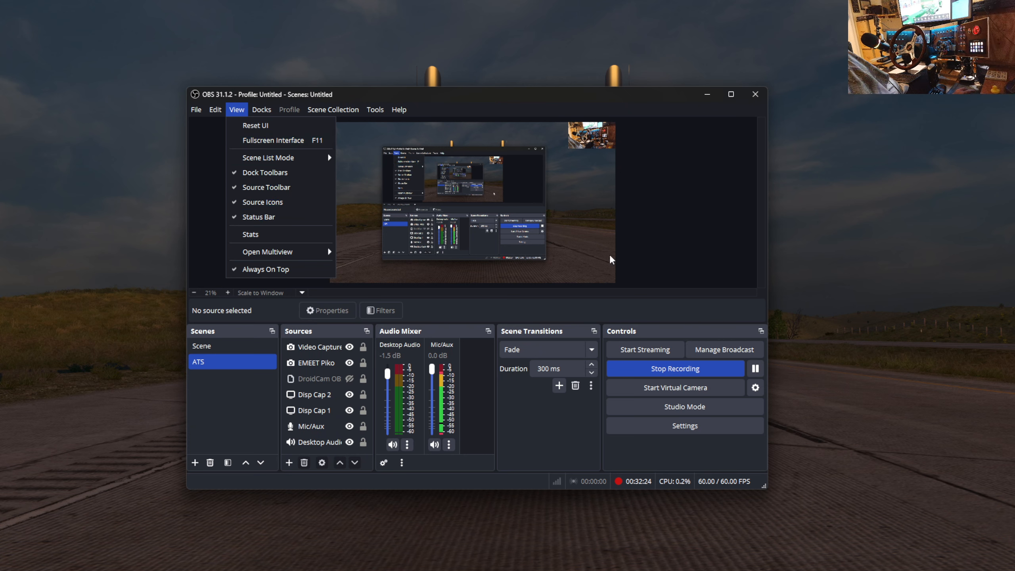
pyautogui.click(650, 307)
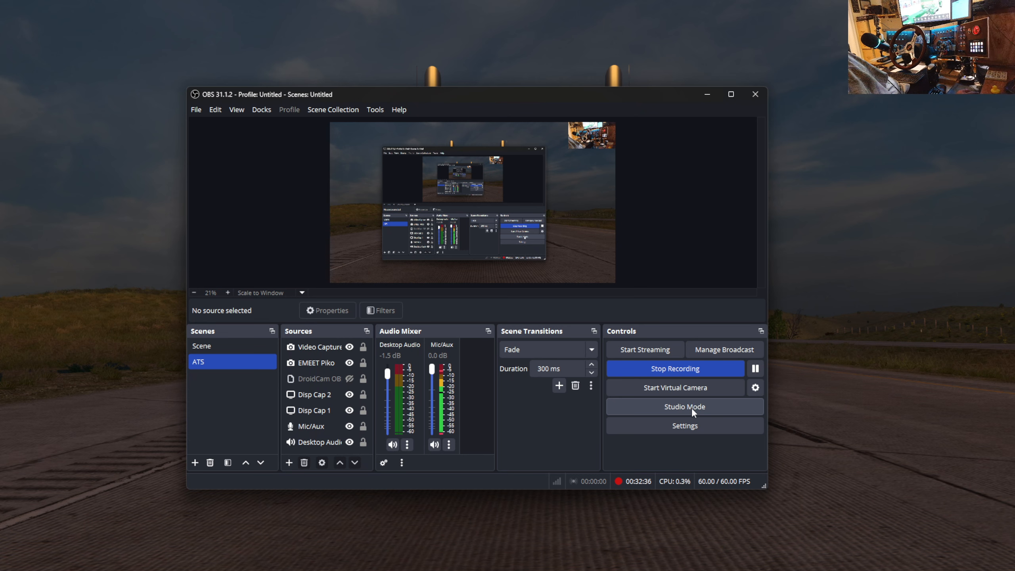
# Open the advanced audio properties and list inactive sources along with the active ones
pyautogui.click(449, 444)
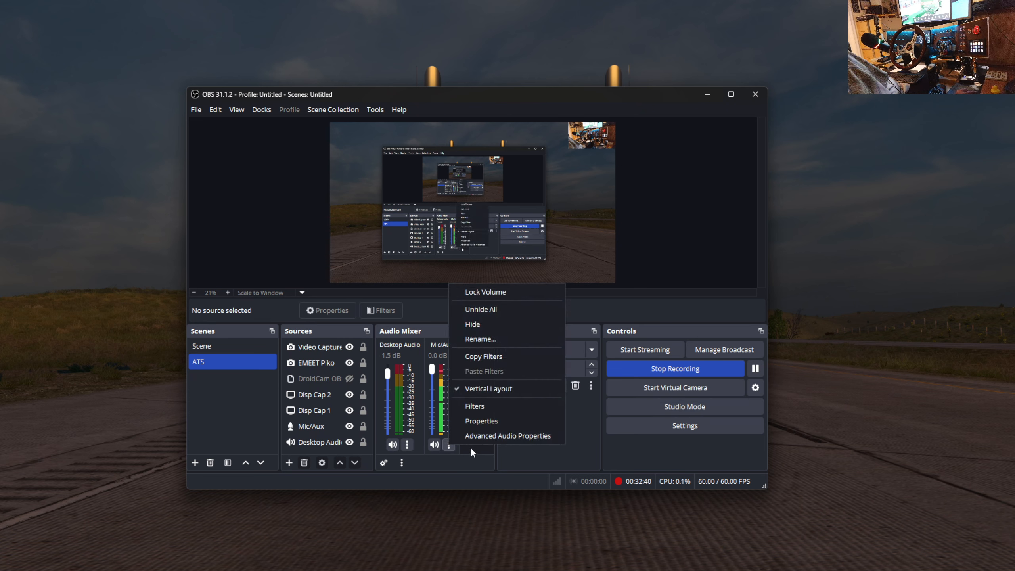
pyautogui.click(492, 434)
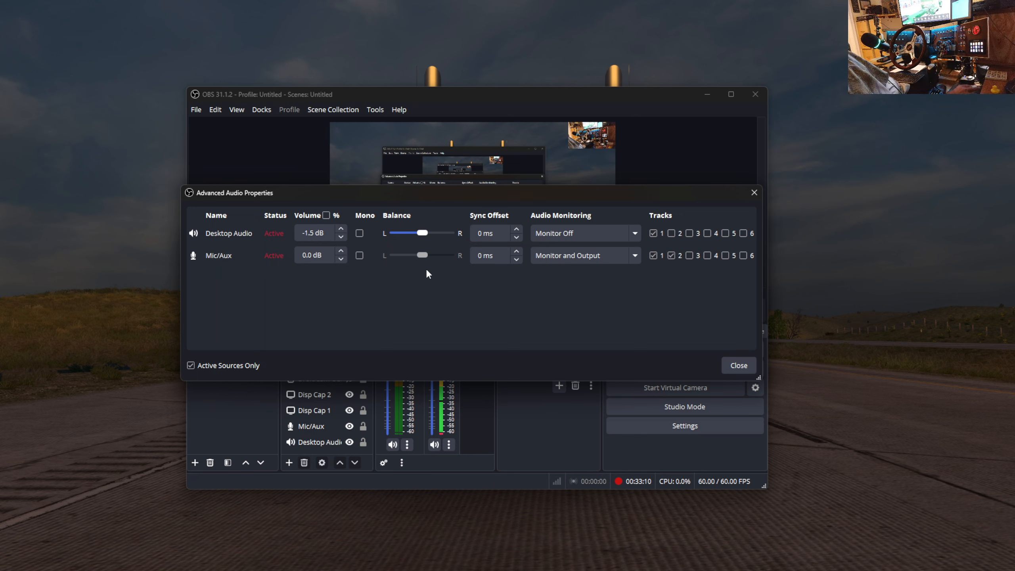
pyautogui.click(191, 365)
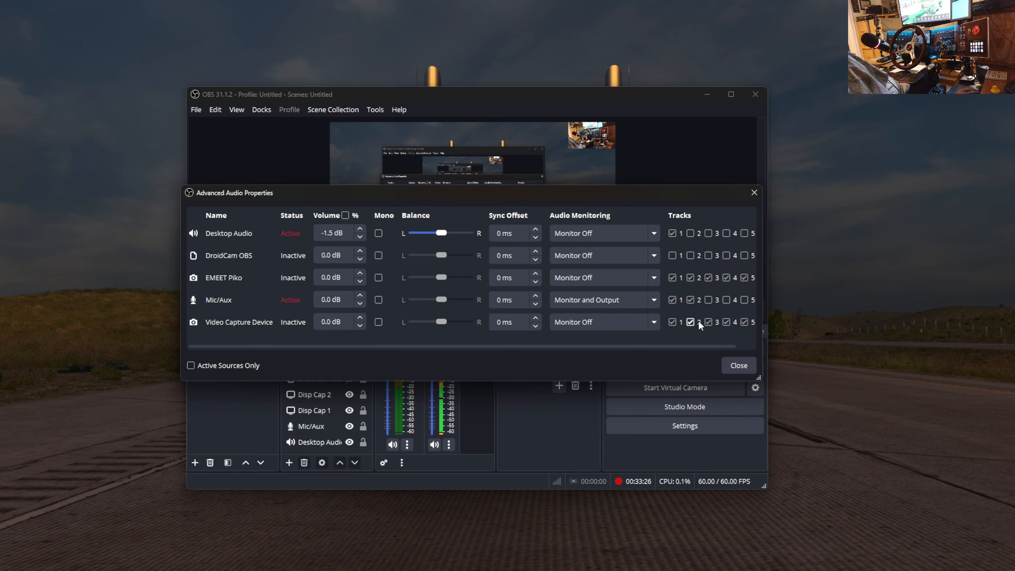
# Turn off tracks 2, 3 and 5 for Video Capture Device and 2, 3 and 4 for EMEET Piko, and list only active sources again
pyautogui.click(744, 323)
pyautogui.click(709, 322)
pyautogui.click(691, 322)
pyautogui.click(727, 278)
pyautogui.click(708, 278)
pyautogui.click(691, 277)
pyautogui.click(191, 366)
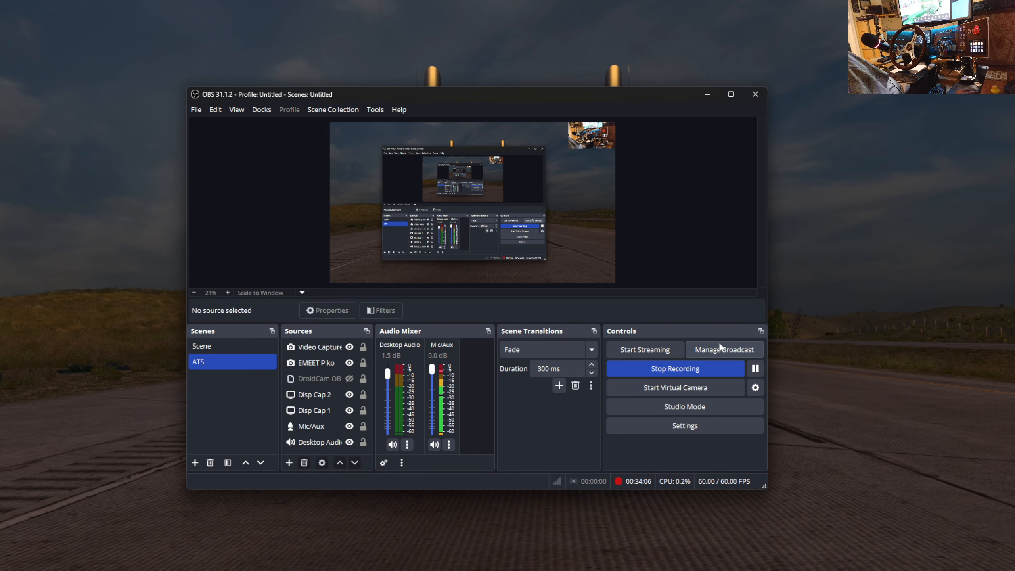
# Open the YouTube broadcast setup and reposition its window to review the new broadcast's title, description, privacy and category fields
pyautogui.click(721, 353)
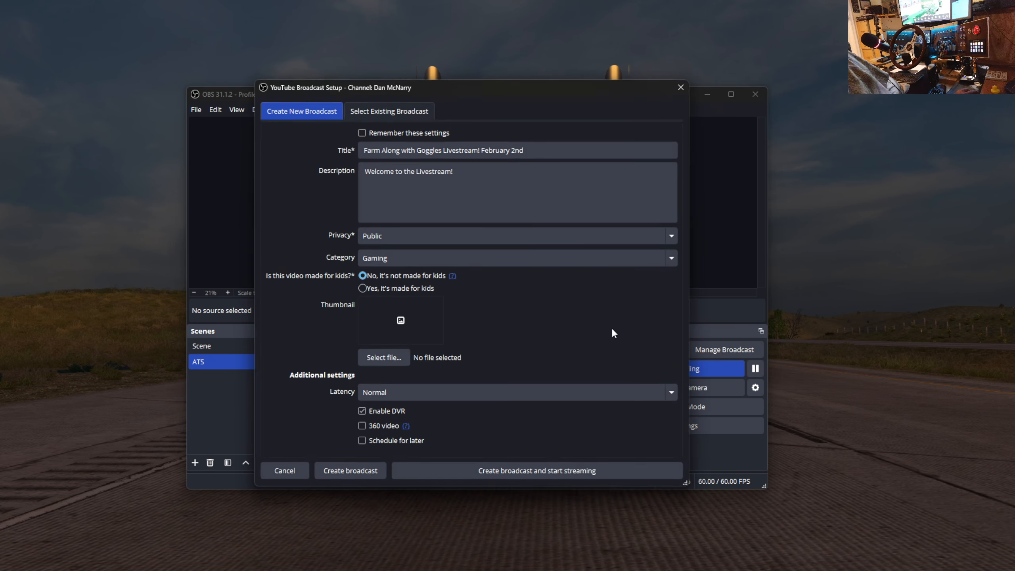
pyautogui.moveTo(559, 132); pyautogui.dragTo(619, 459)
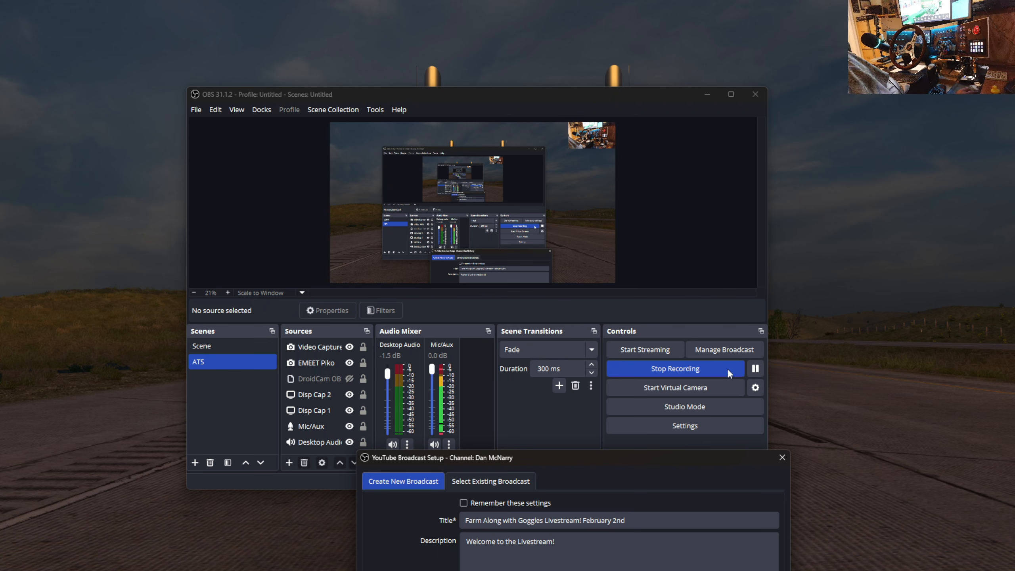
pyautogui.moveTo(667, 458); pyautogui.dragTo(699, 111)
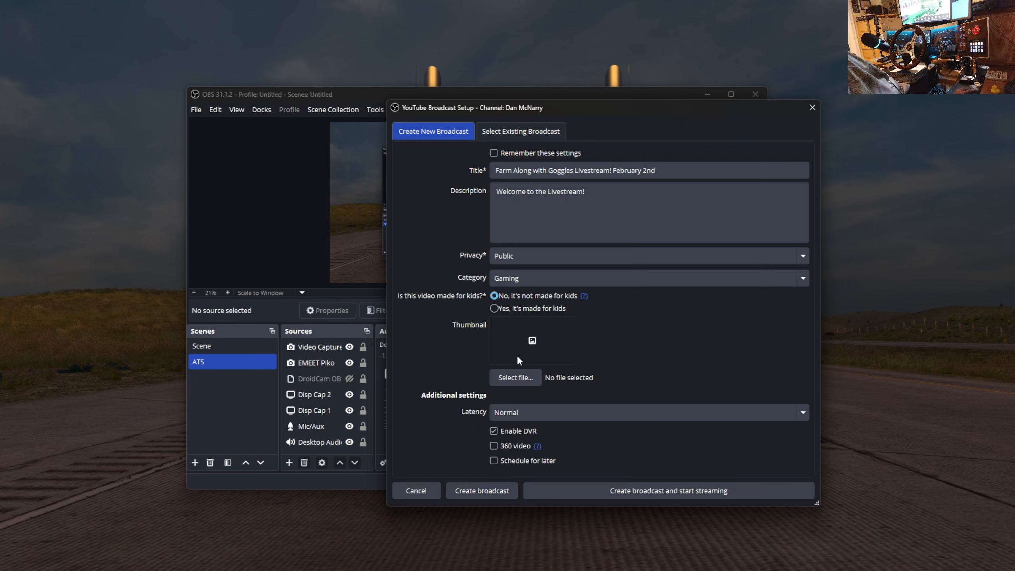
# Browse the Video Thumbnails folder for a broadcast thumbnail, cancel the file selection and close the broadcast setup without creating a broadcast
pyautogui.click(520, 376)
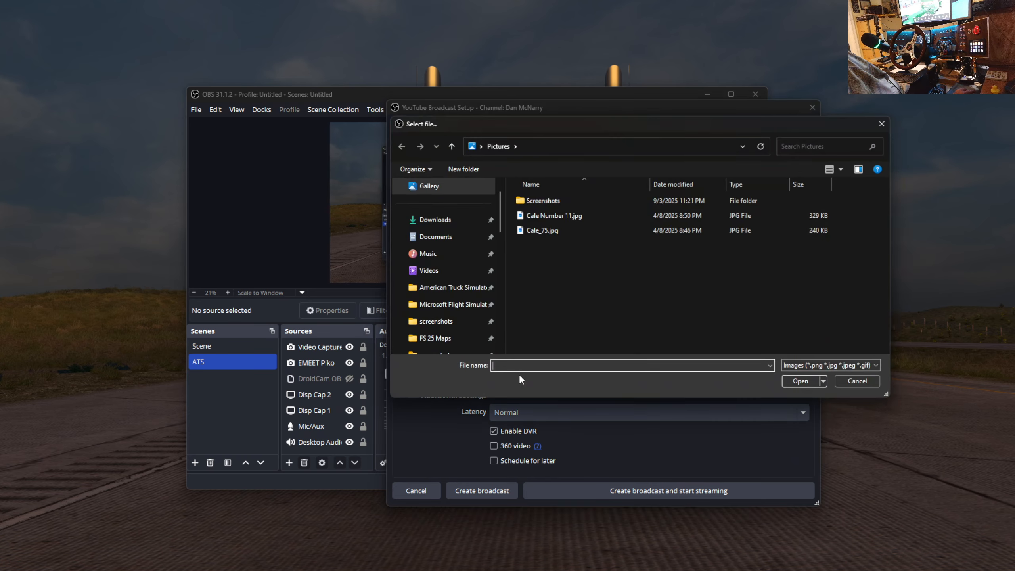
pyautogui.scroll(-1, 456, 299)
pyautogui.scroll(-1, 455, 299)
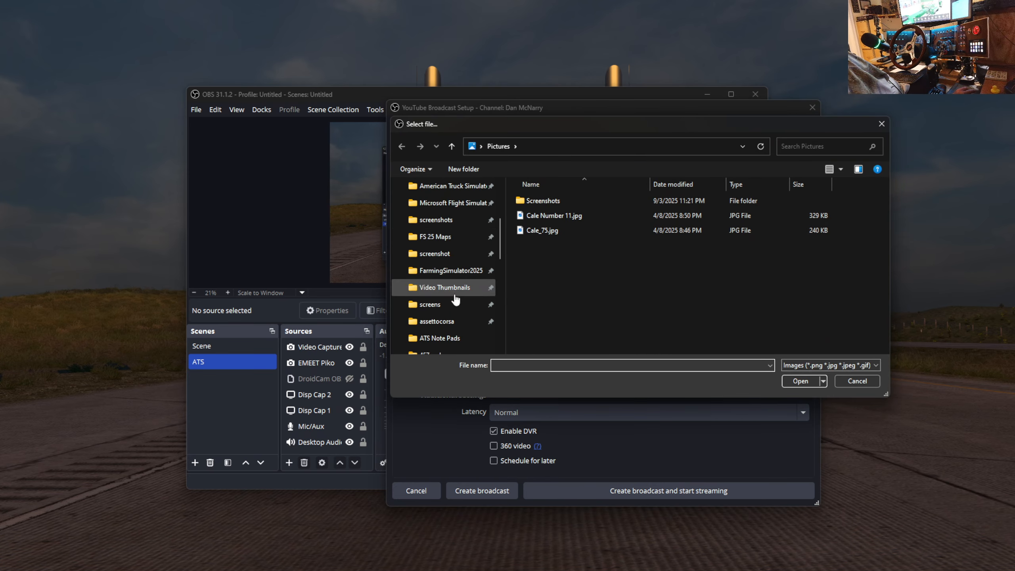
pyautogui.click(454, 287)
pyautogui.scroll(-10, 633, 297)
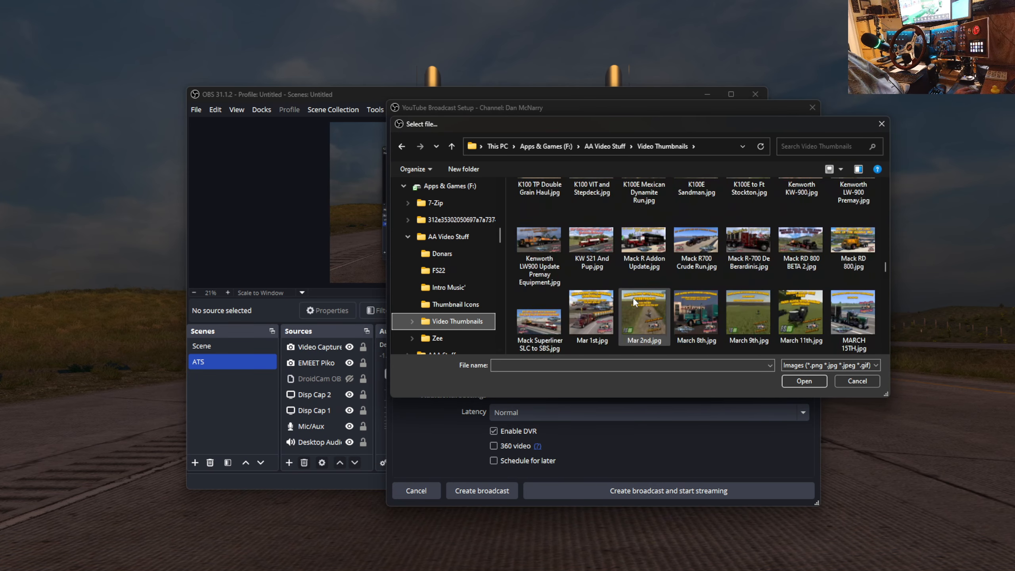
pyautogui.click(859, 381)
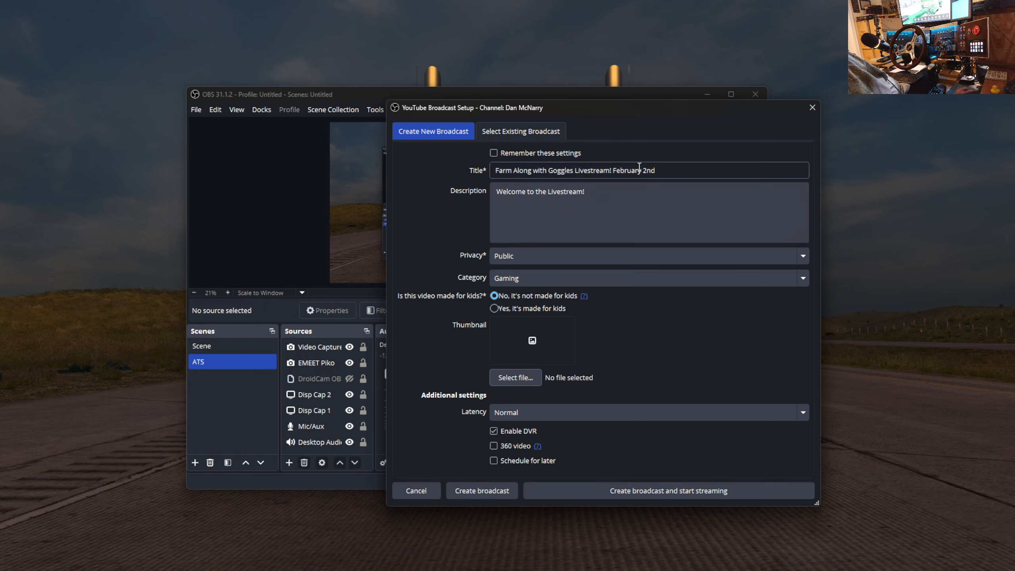
pyautogui.moveTo(622, 109); pyautogui.dragTo(750, 137)
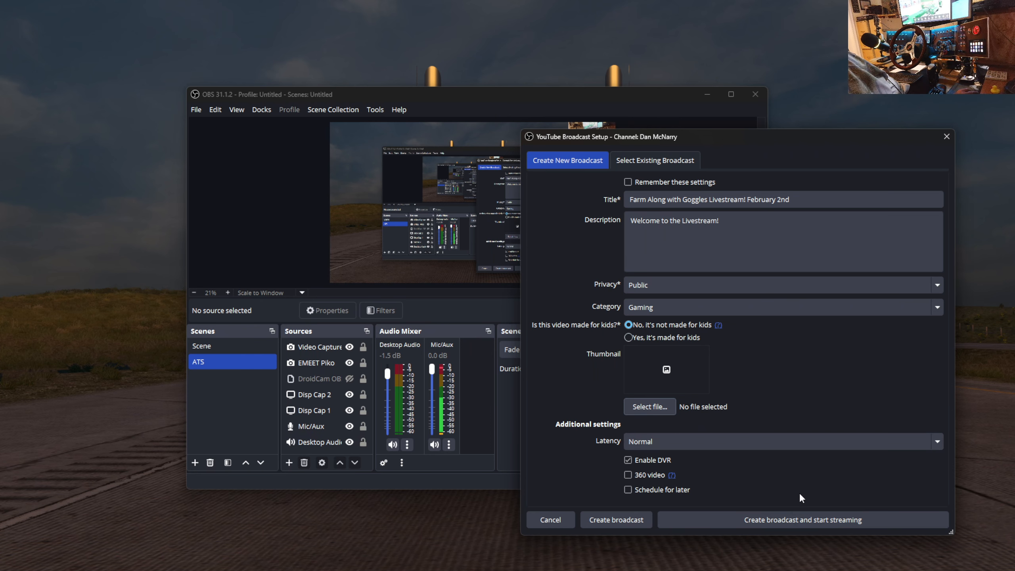
pyautogui.click(947, 136)
# Show the YouTube Chat dock, move its floating window aside from the controls and close it again
pyautogui.click(262, 111)
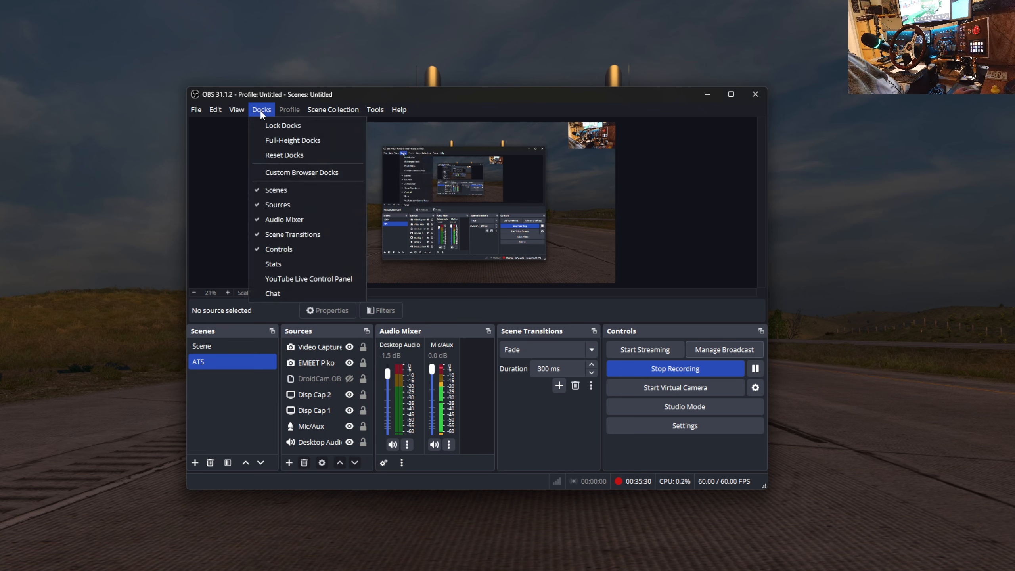
pyautogui.click(279, 293)
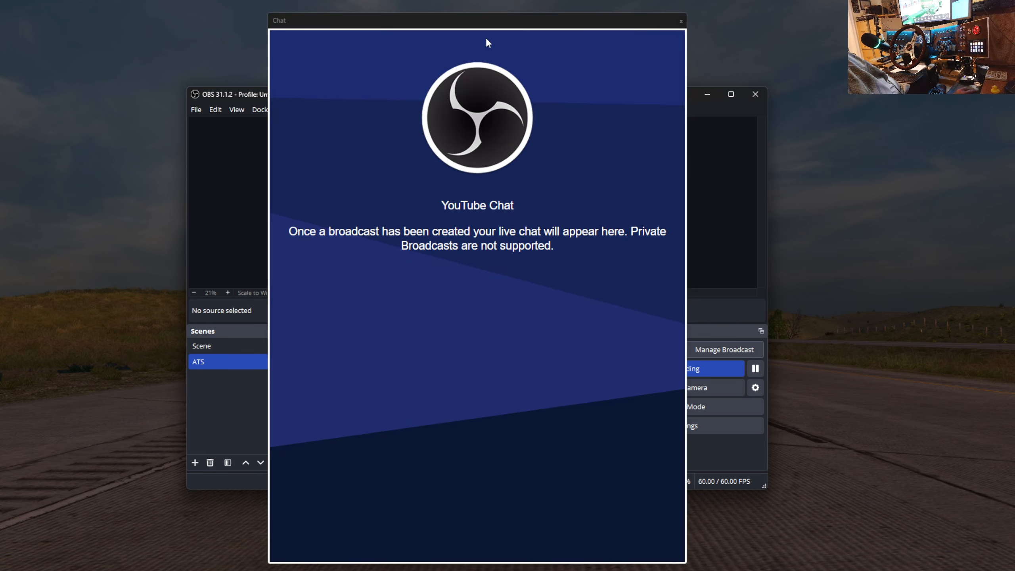
pyautogui.moveTo(503, 18); pyautogui.dragTo(244, 4)
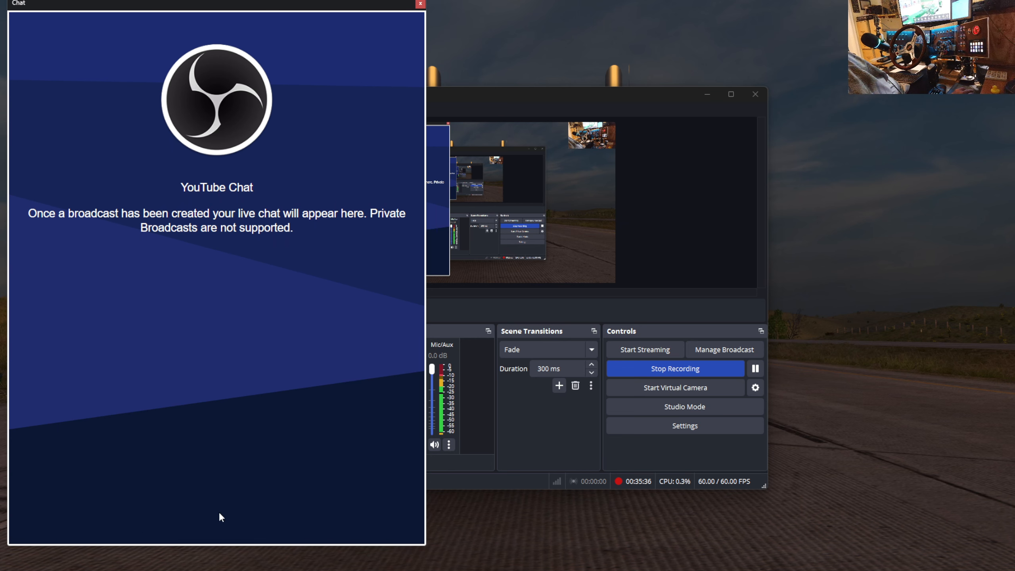
pyautogui.click(420, 4)
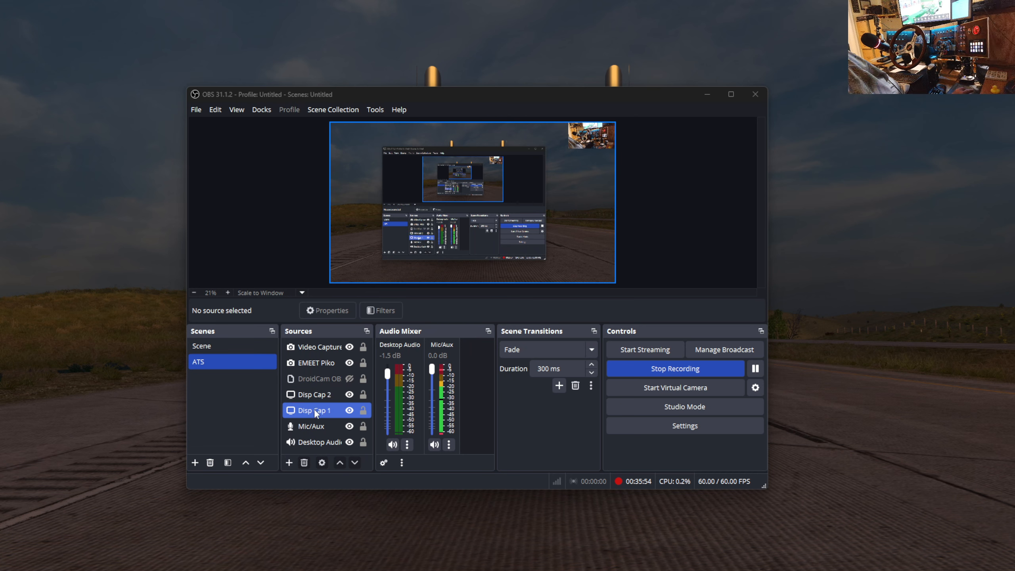
# Select the Disp Cap 1 source in the ATS scene and clear the selection again
pyautogui.moveTo(314, 409); pyautogui.dragTo(311, 390)
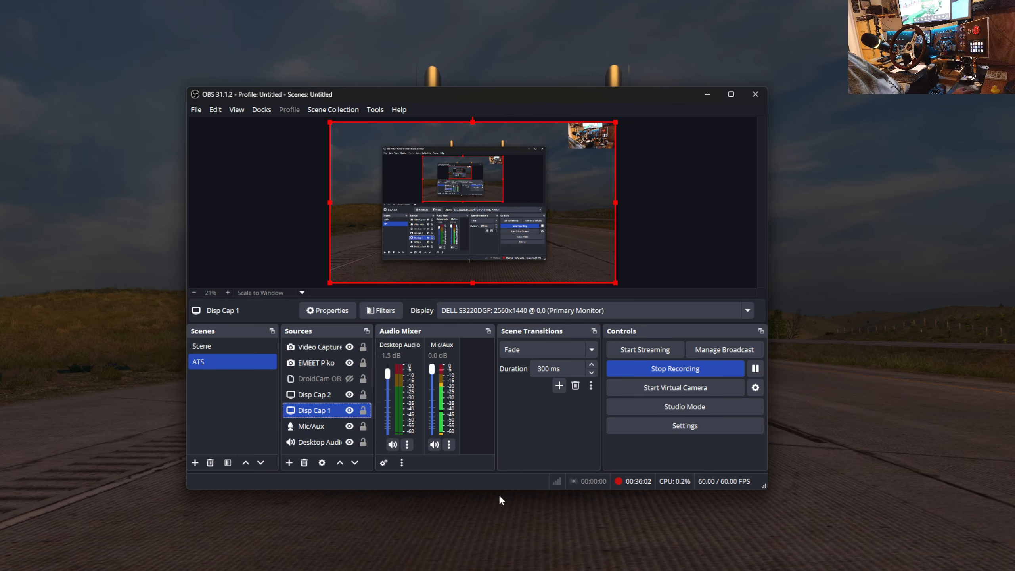
pyautogui.click(669, 251)
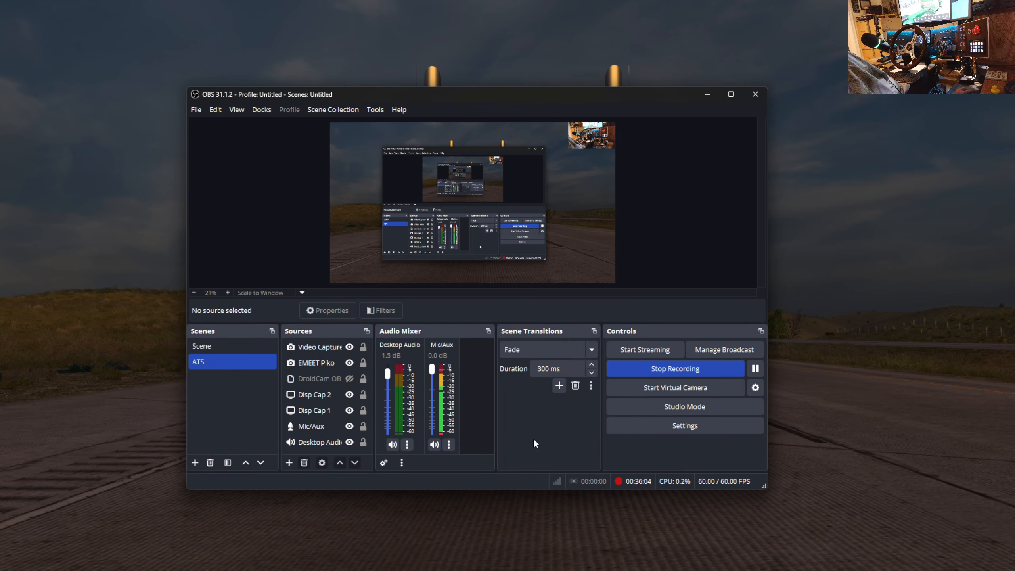